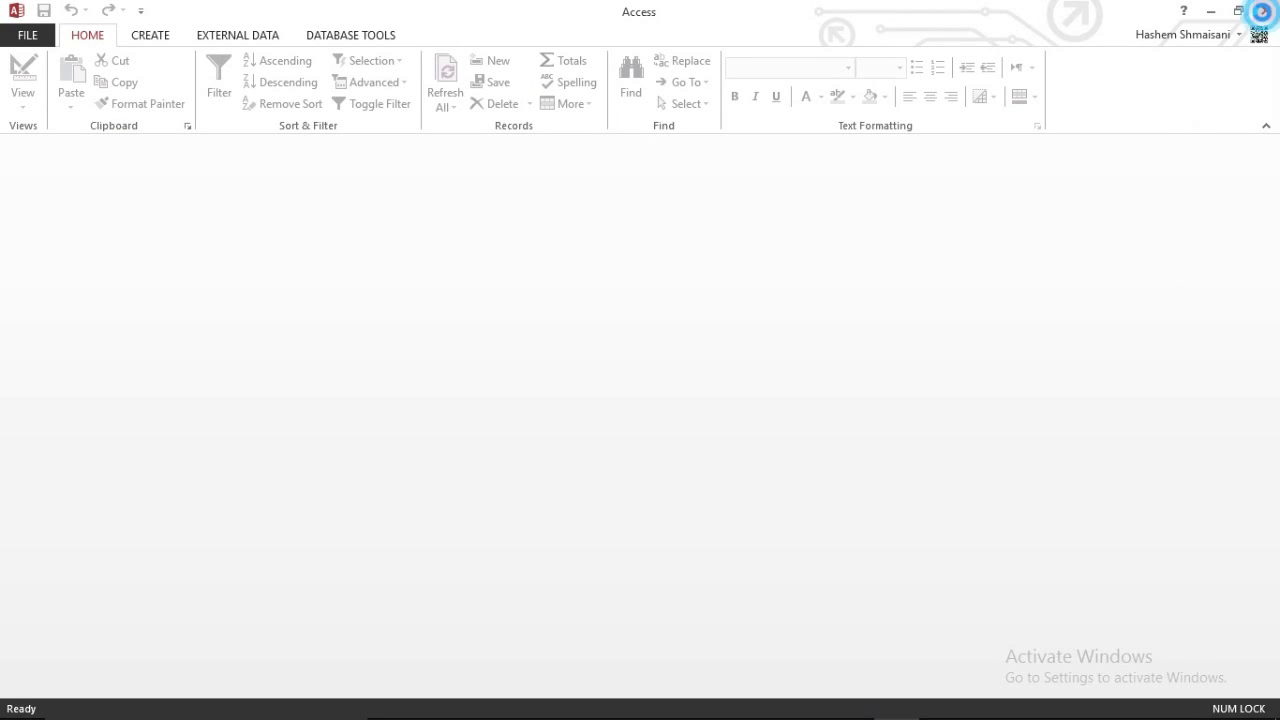
Step: Restart Access 2013 and dismiss the Office Activation Wizard
click(1265, 10)
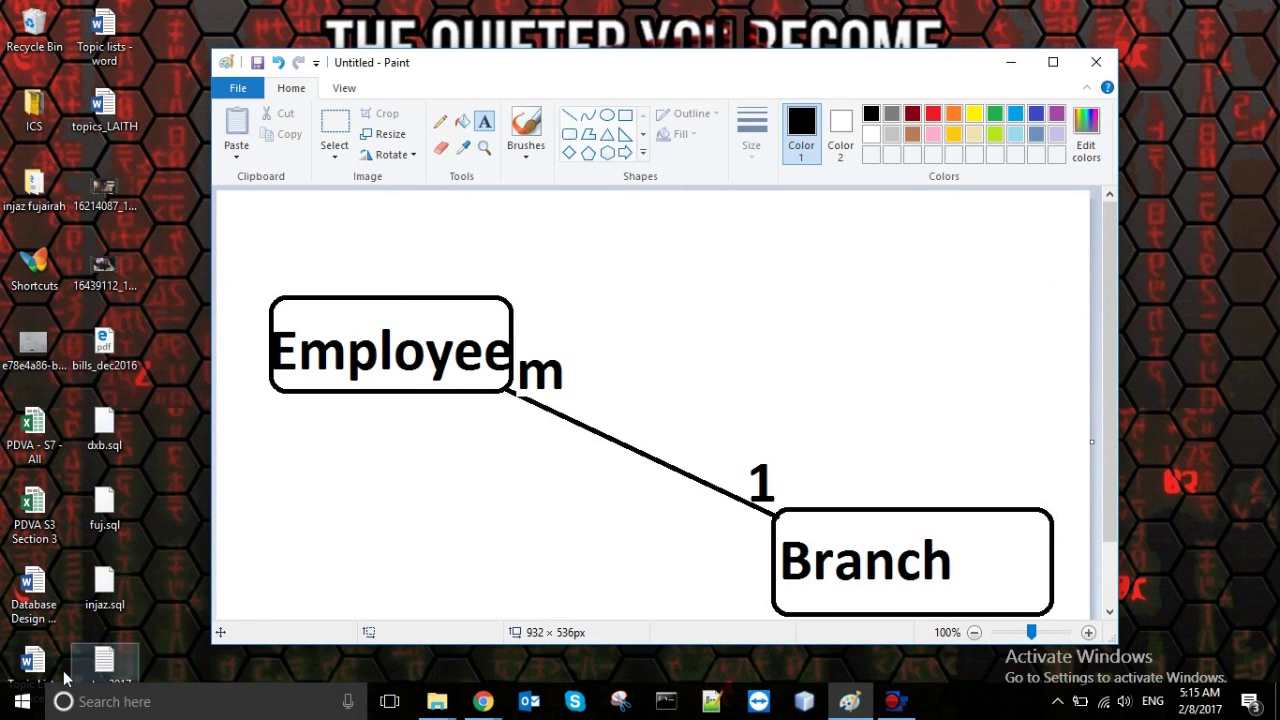
click(22, 701)
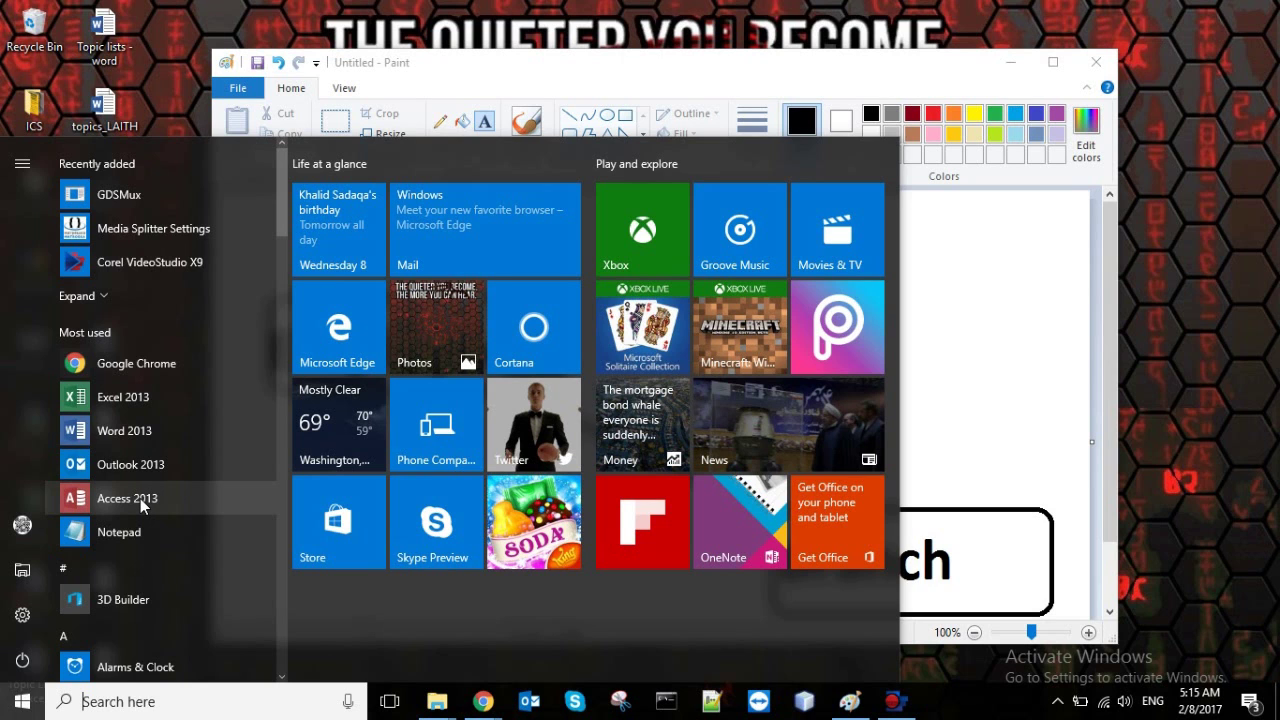
click(127, 498)
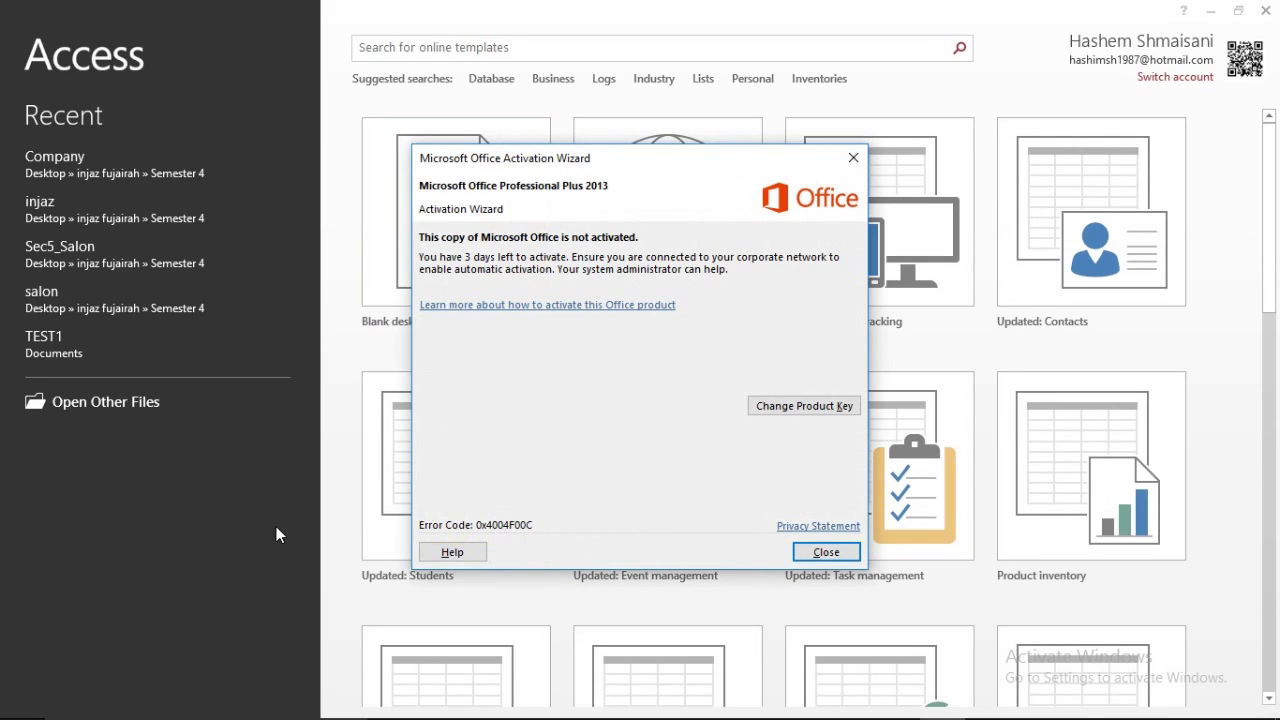
click(830, 555)
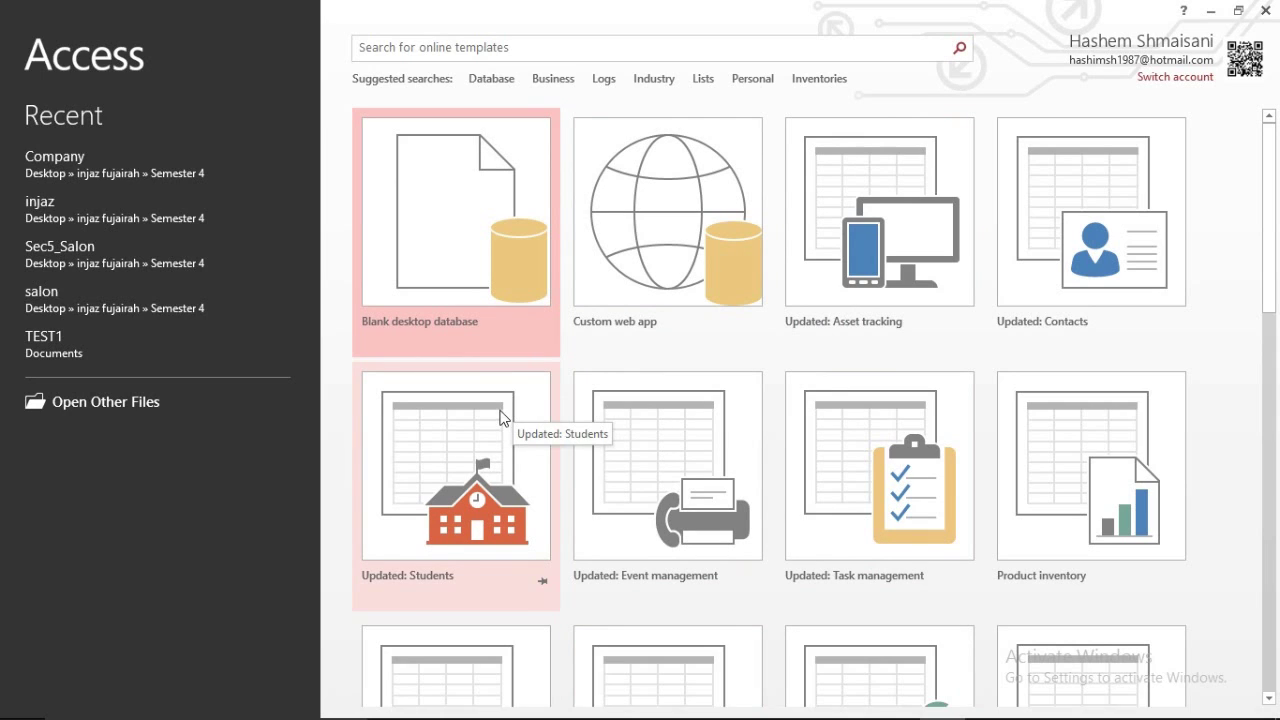
Step: Create a blank desktop database with the file name test_Company
click(452, 241)
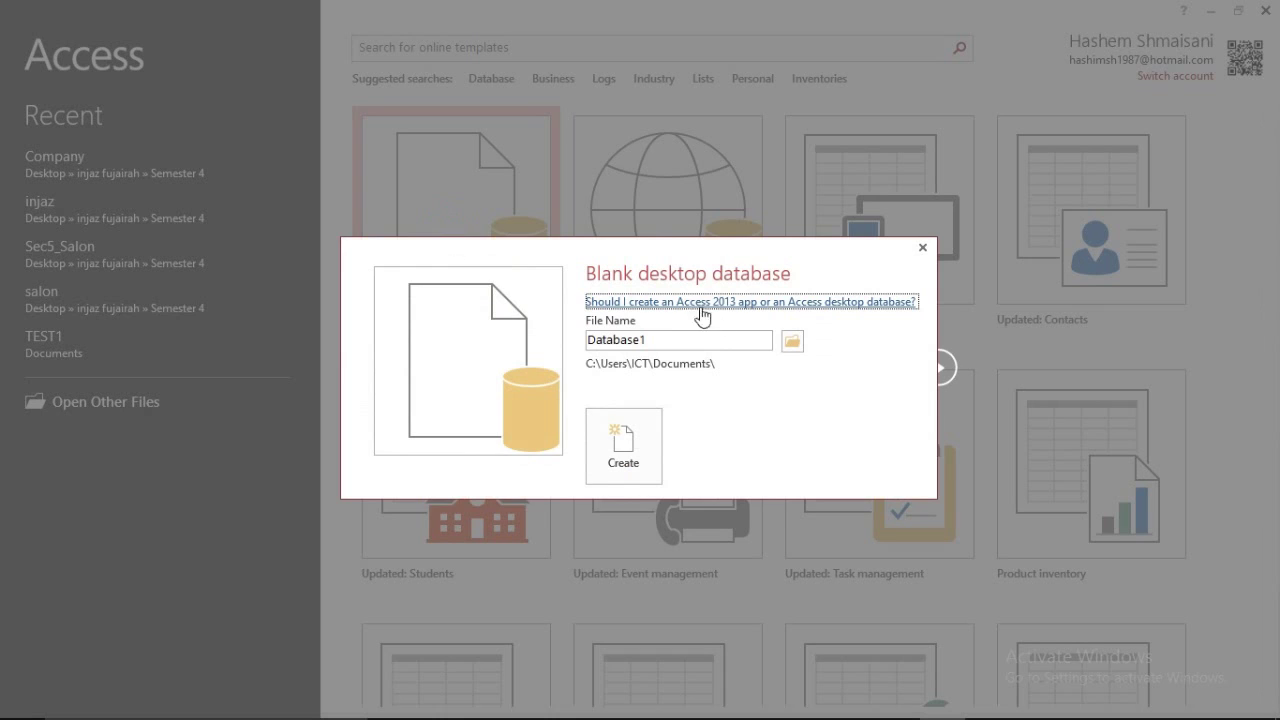
double_click(684, 340)
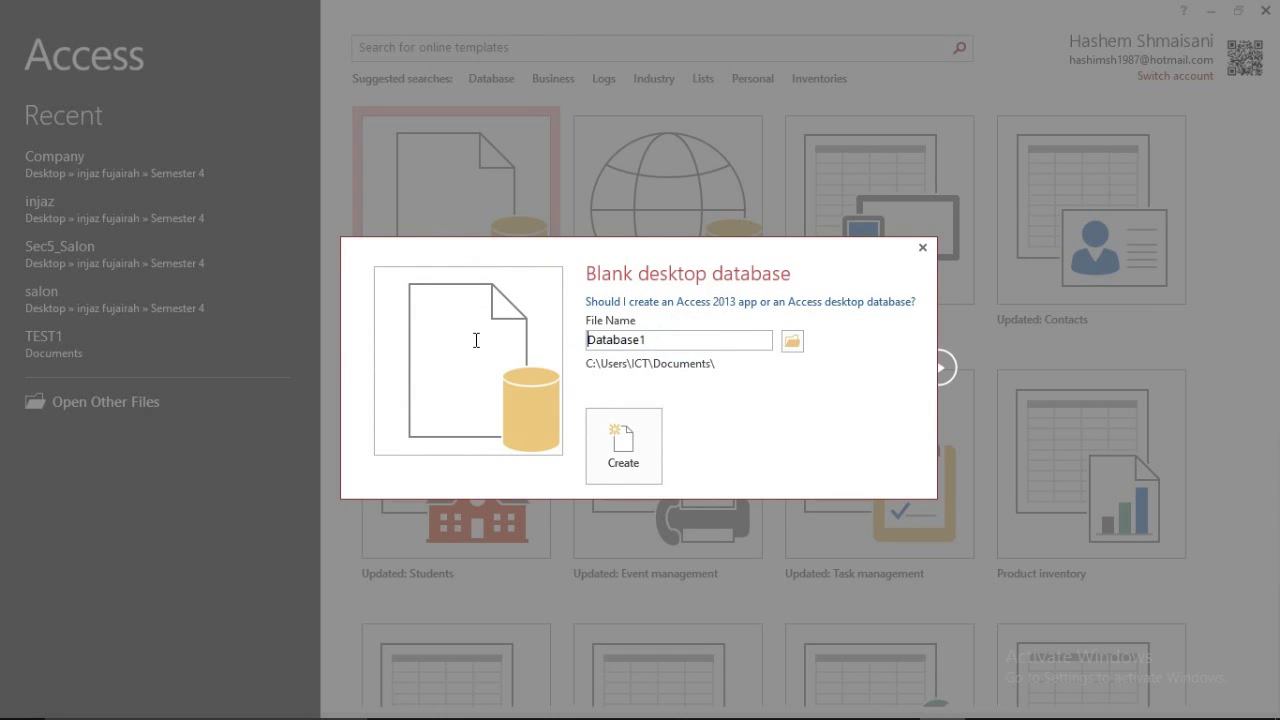
drag(655, 338, 576, 343)
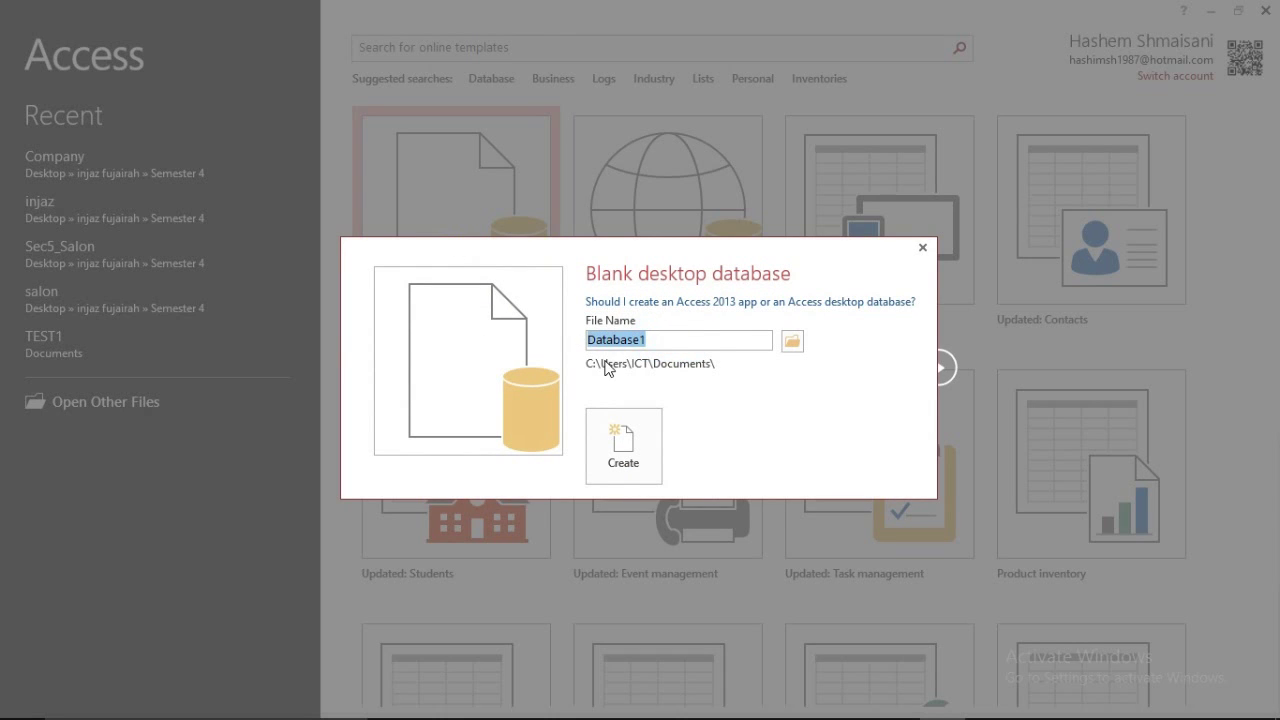
text(tex)
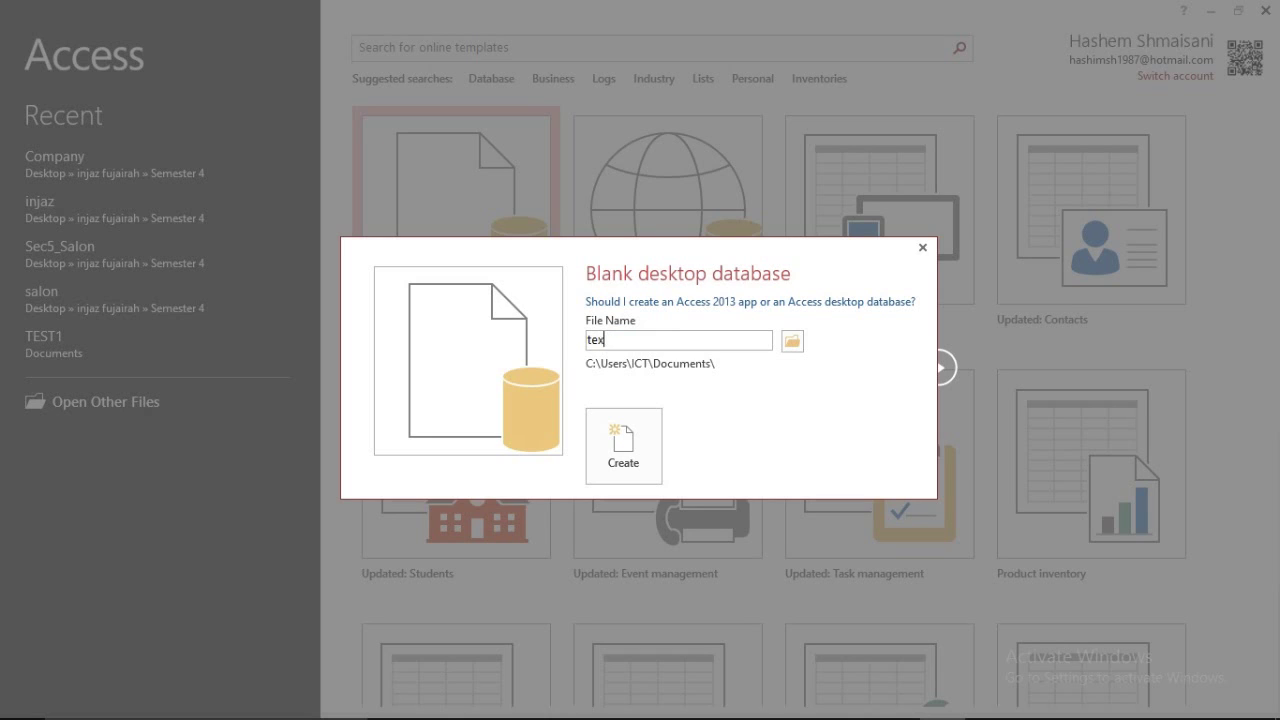
text(t_Company)
click(620, 448)
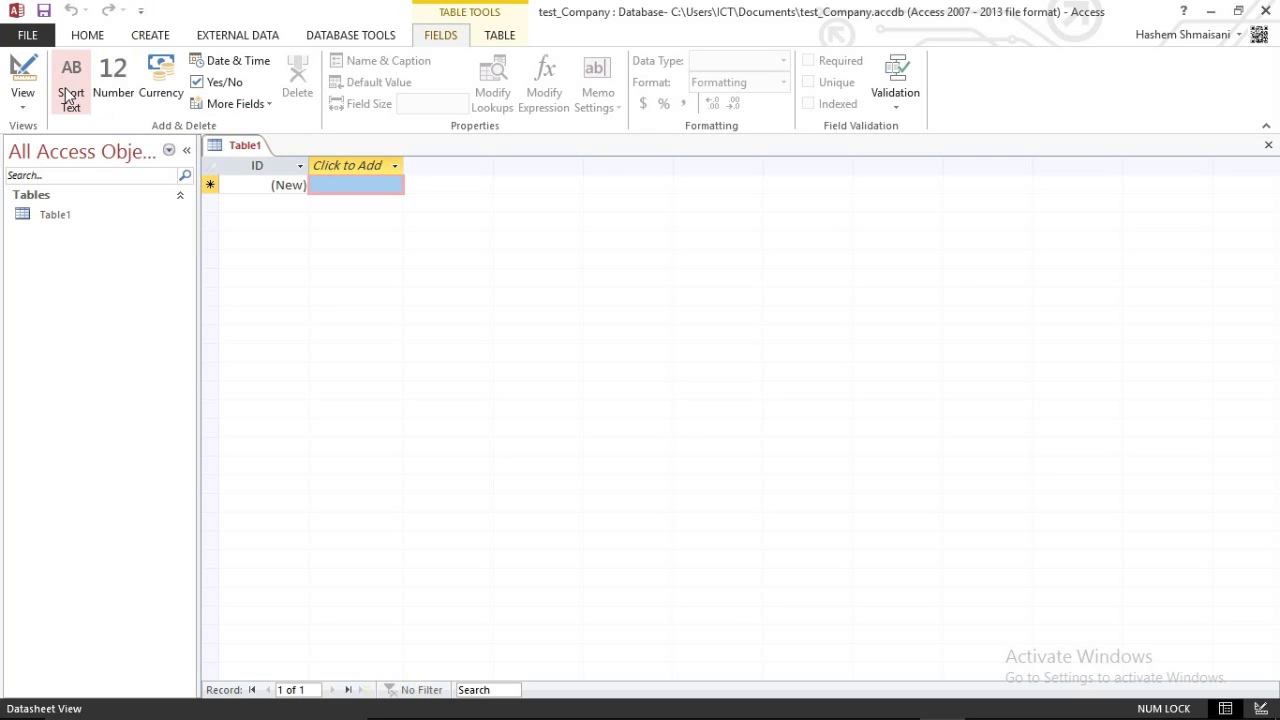
Step: Switch the new table to Design View, saving it under the name Employee
click(24, 78)
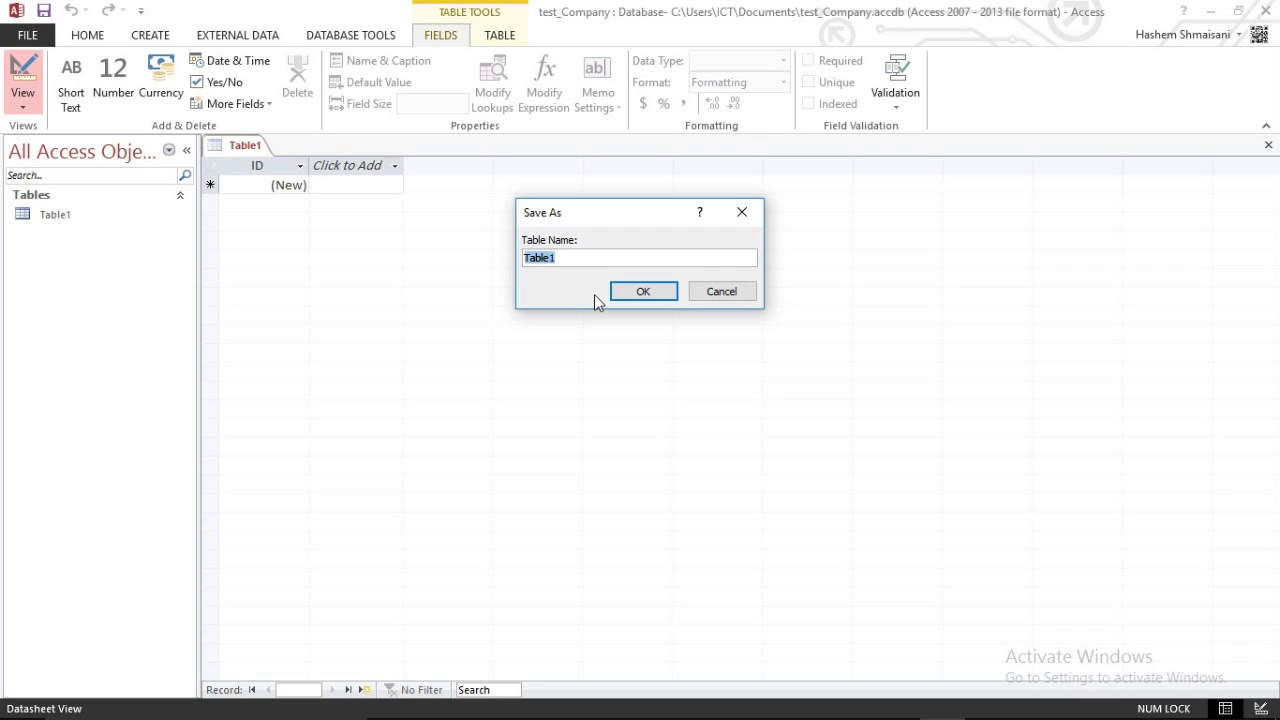
text(Employee)
click(650, 292)
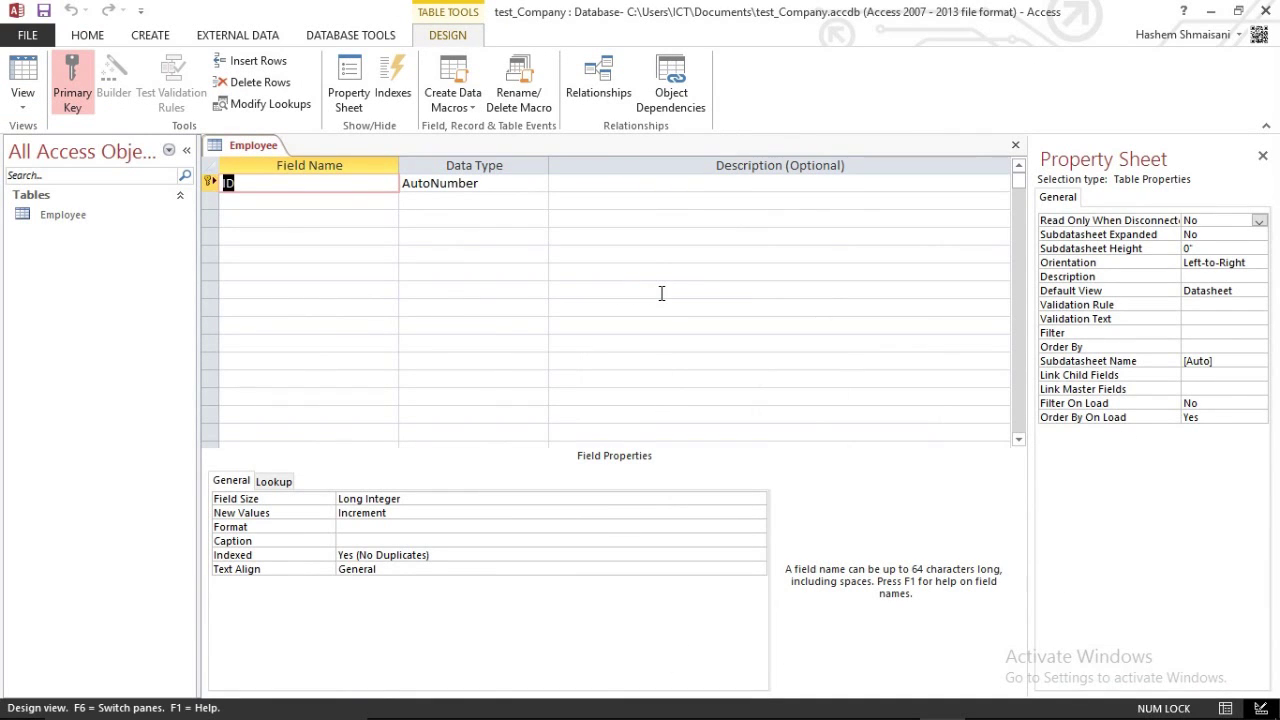
click(23, 75)
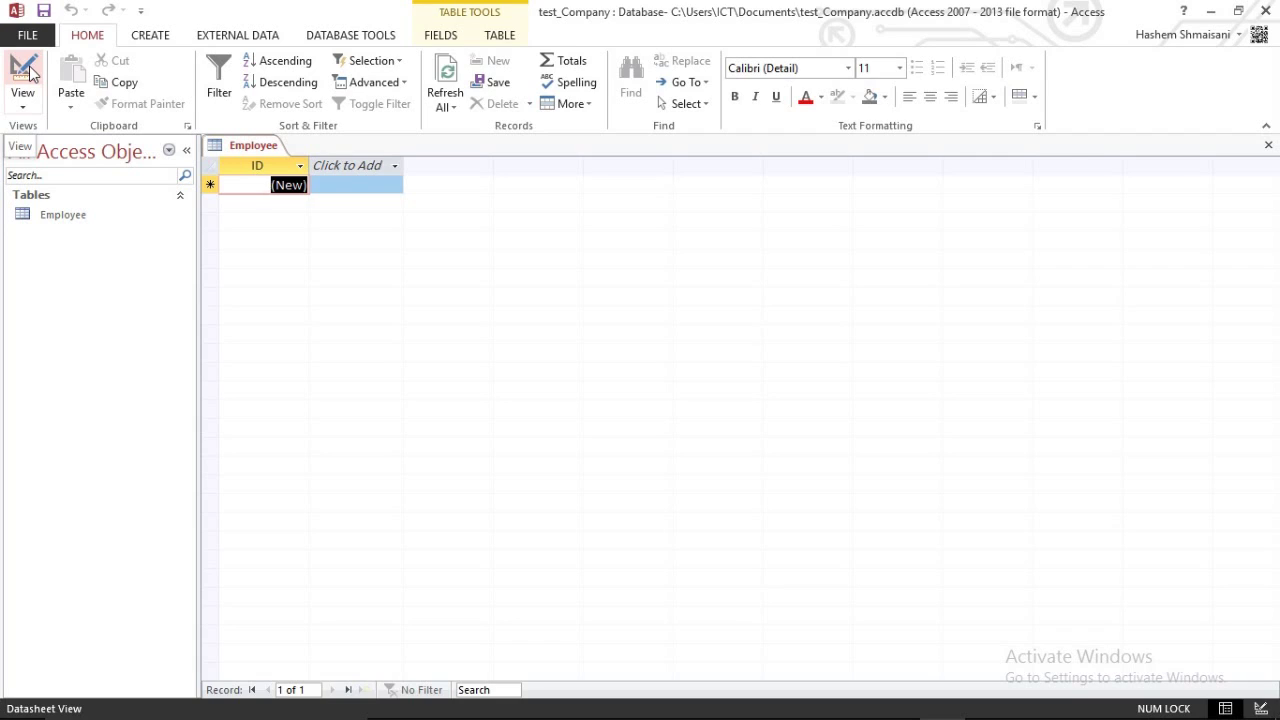
click(24, 75)
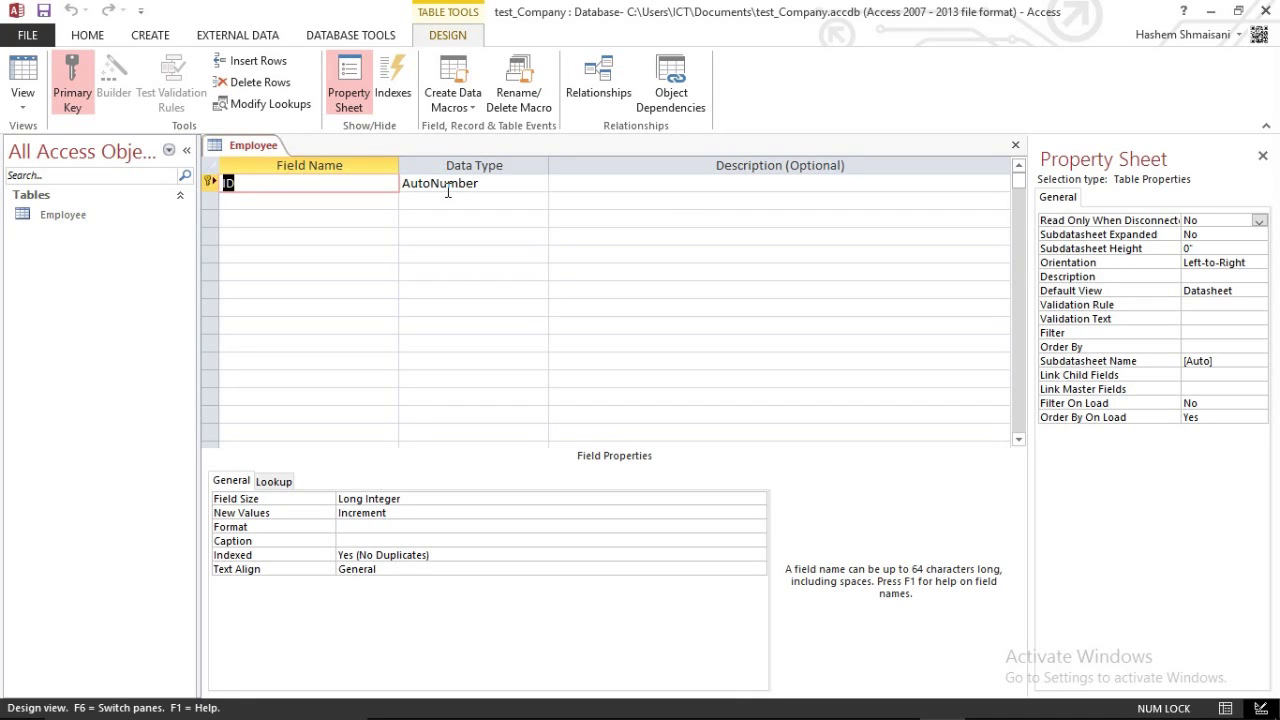
Step: Add a field called Name with the Short Text data type below ID in the Employee table
click(345, 200)
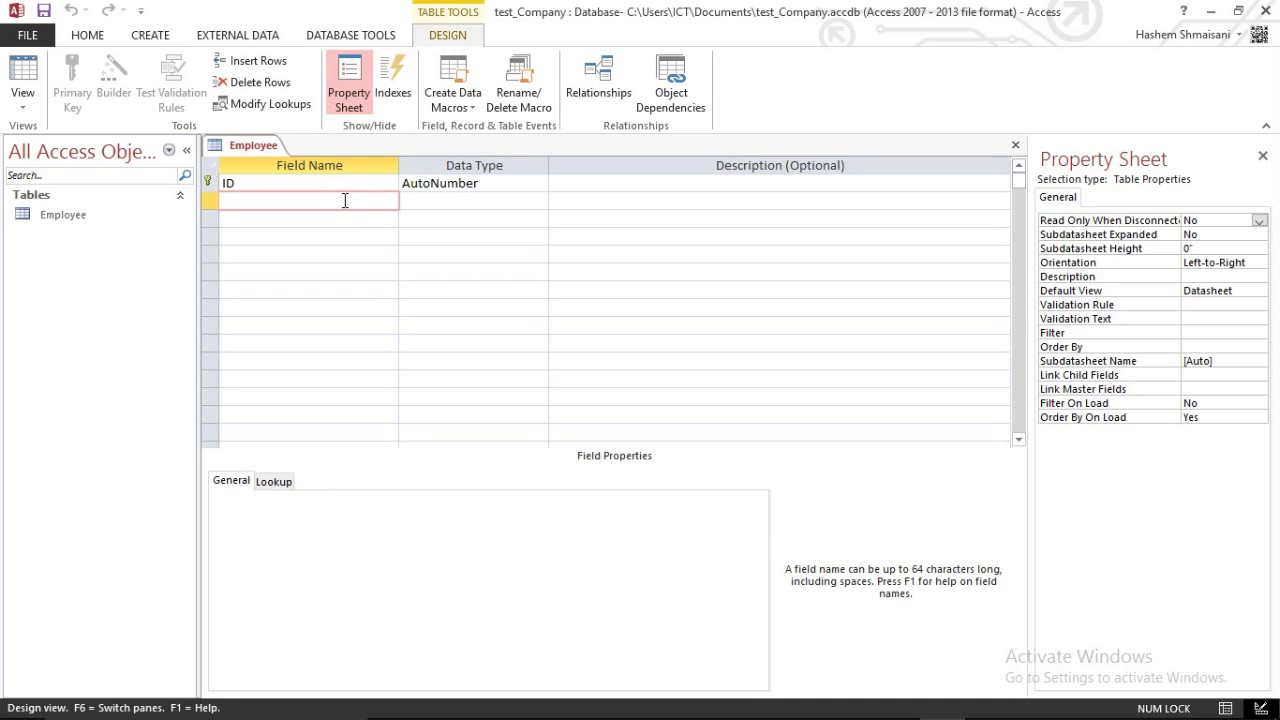
key(Caps_Lock)
text(N)
key(Caps_Lock)
text(ame)
click(457, 206)
click(565, 418)
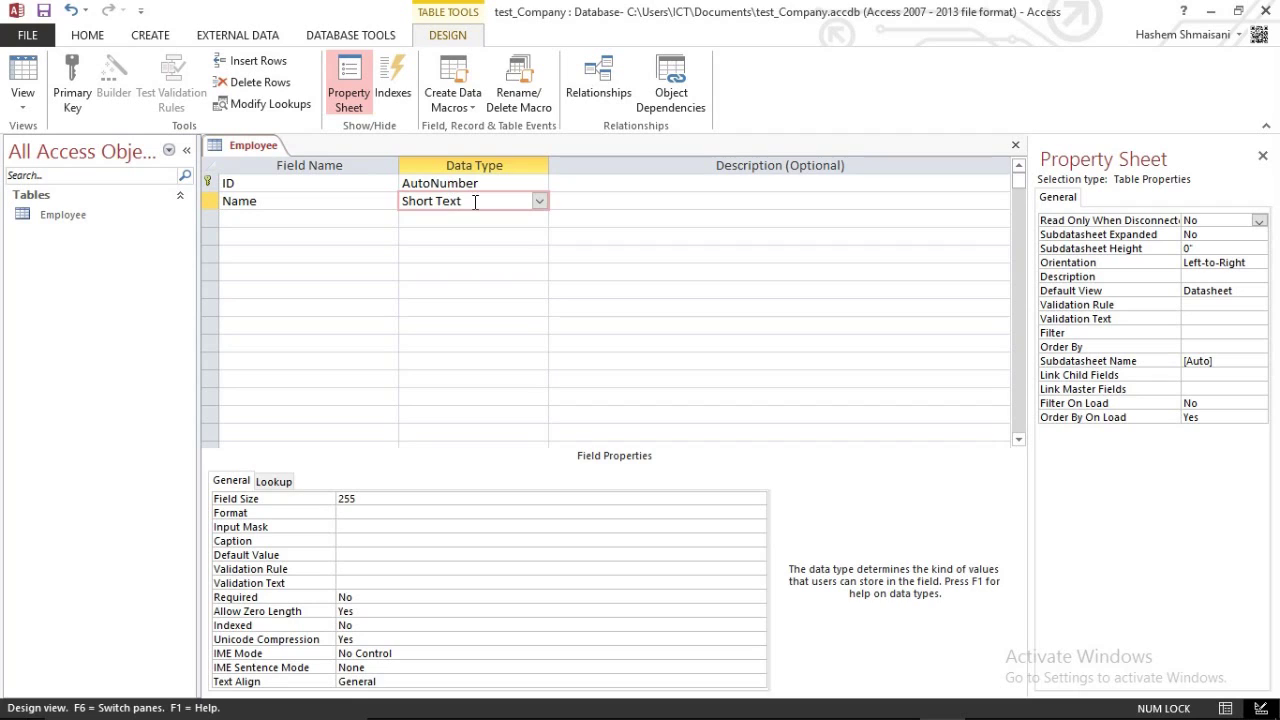
click(376, 196)
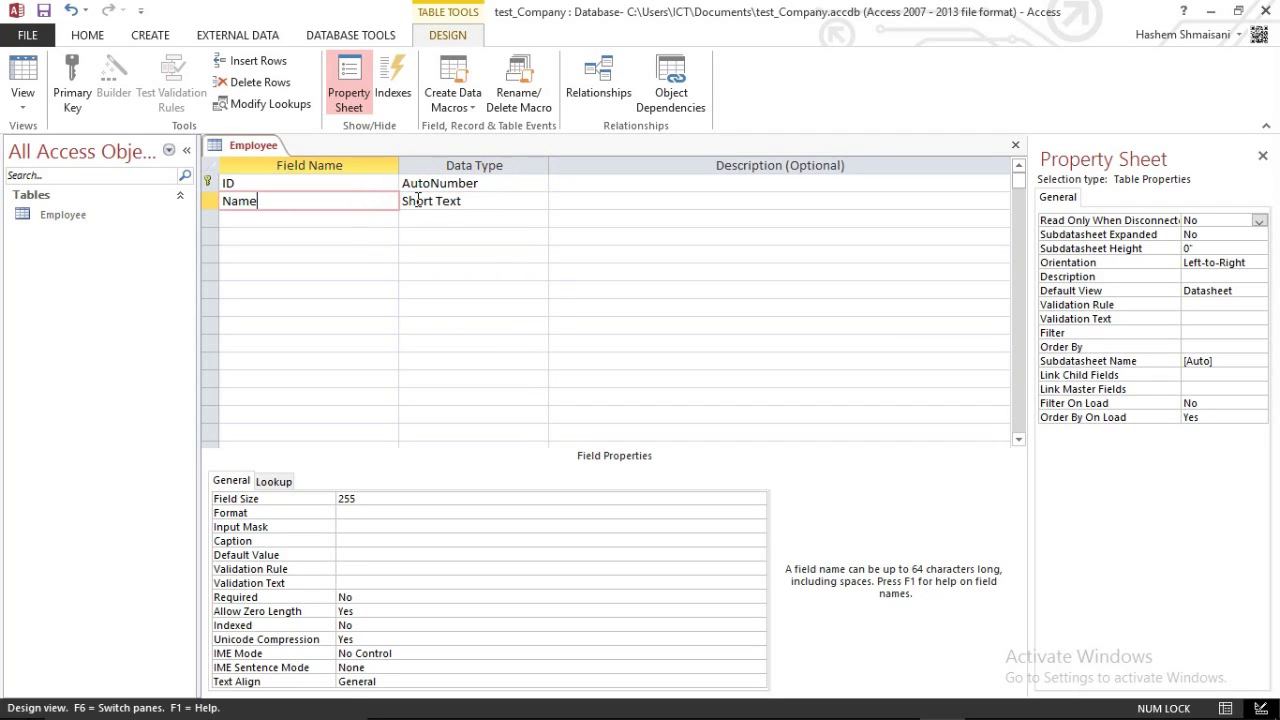
click(418, 199)
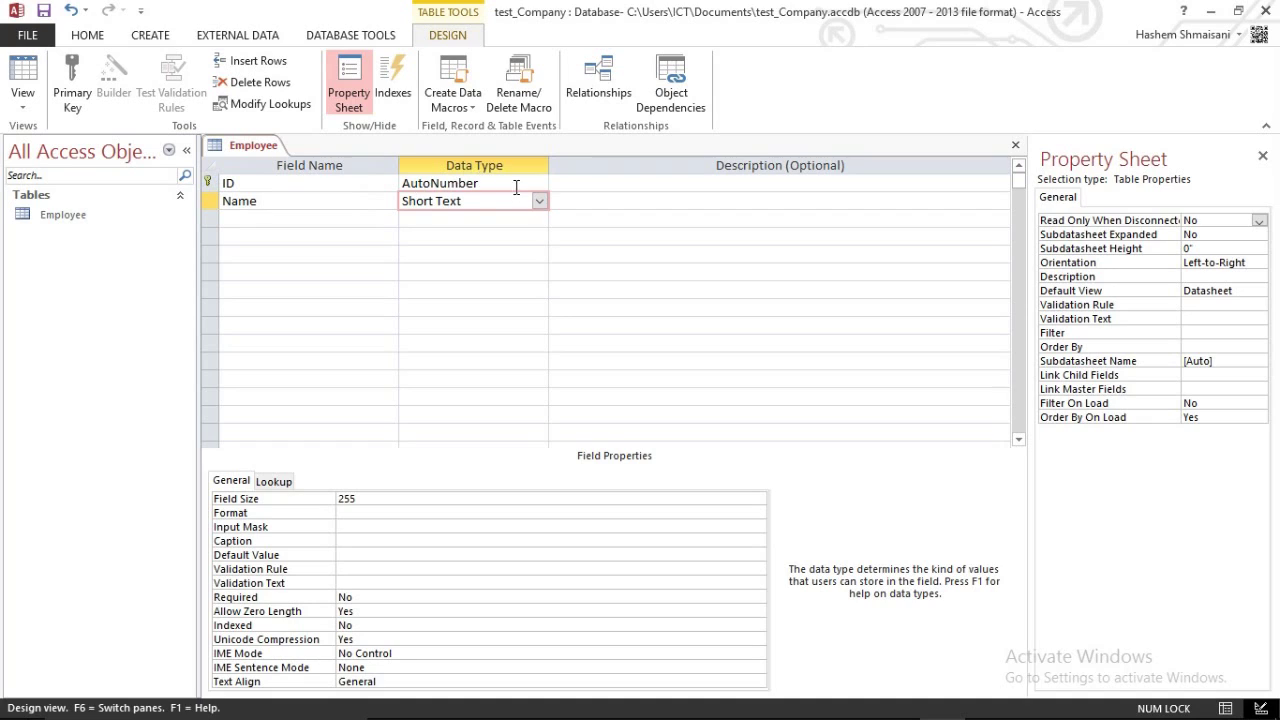
Step: Add a Salary field to the Employee table and set its data type to Currency
click(345, 219)
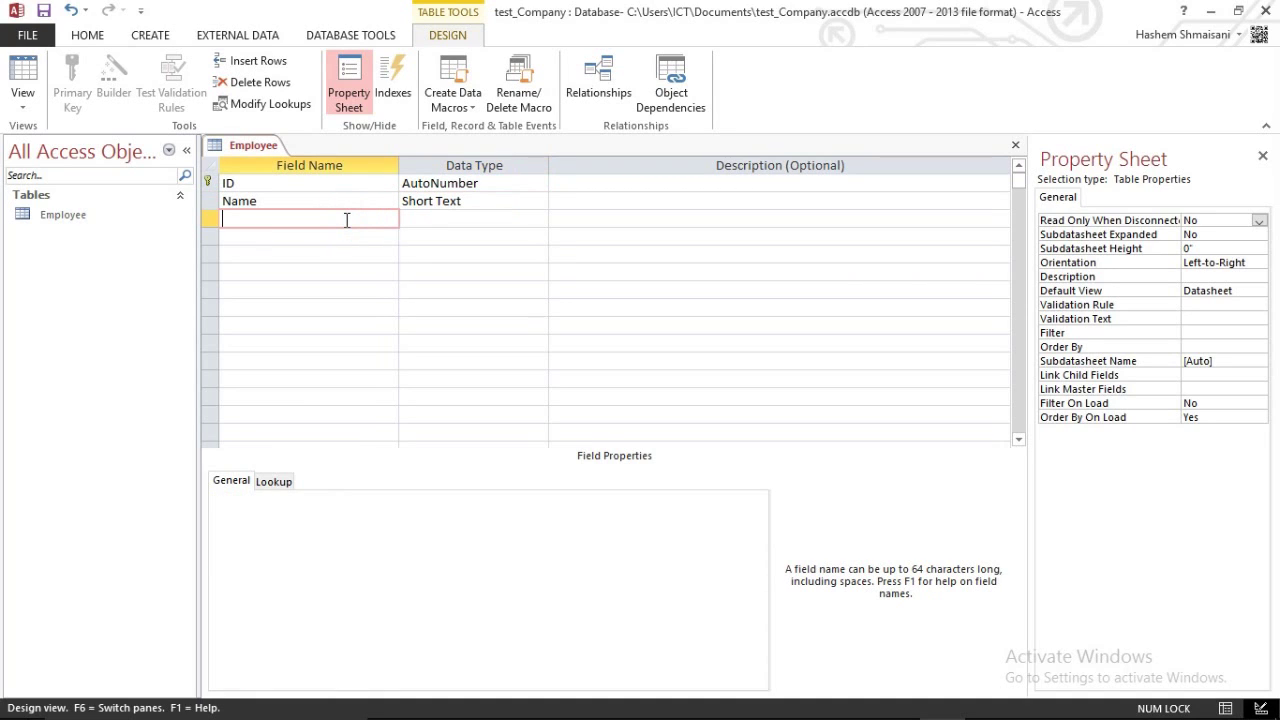
text(Salary)
click(515, 213)
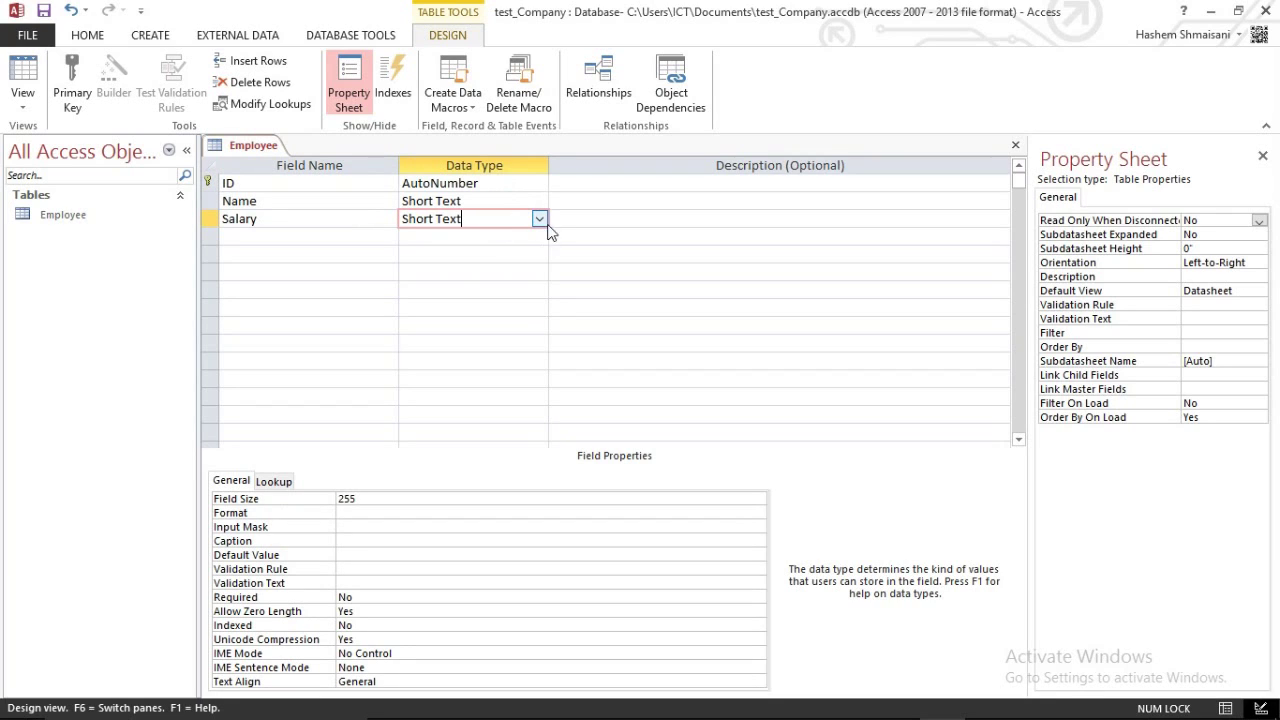
click(540, 219)
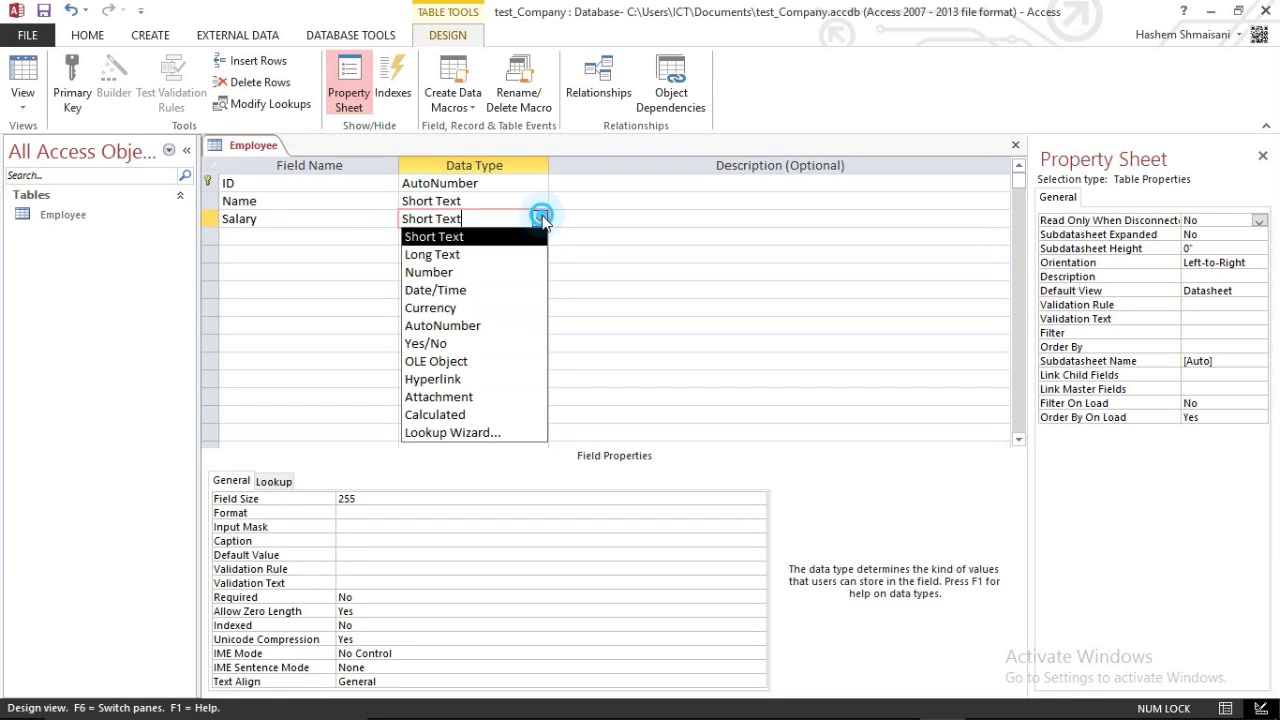
click(458, 309)
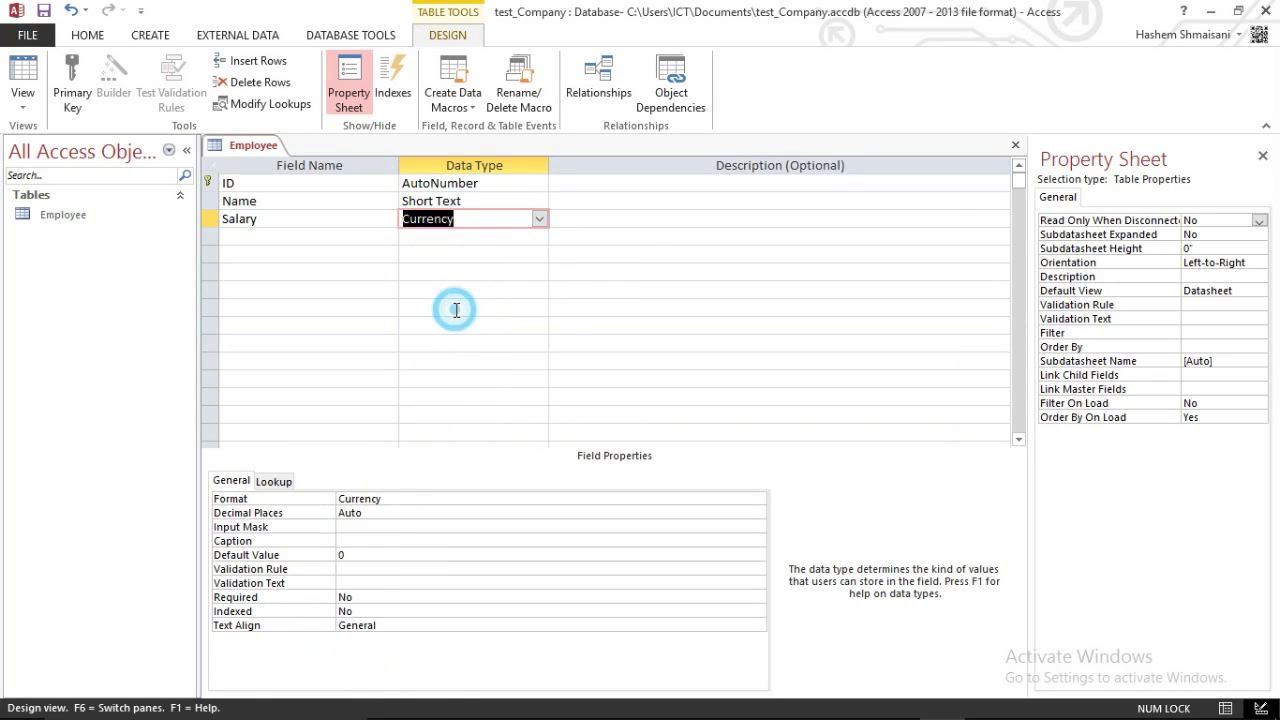
Step: Add a field called phone with the Short Text data type to the Employee table
click(308, 238)
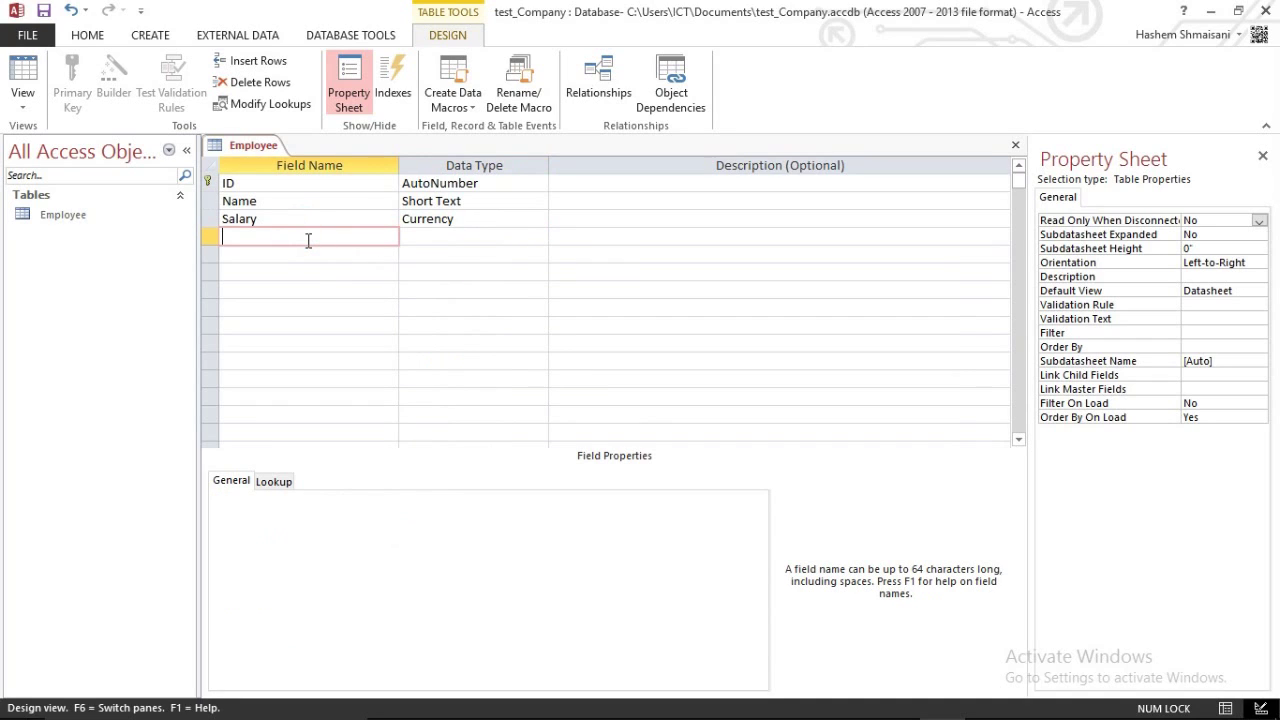
text(phone)
click(466, 234)
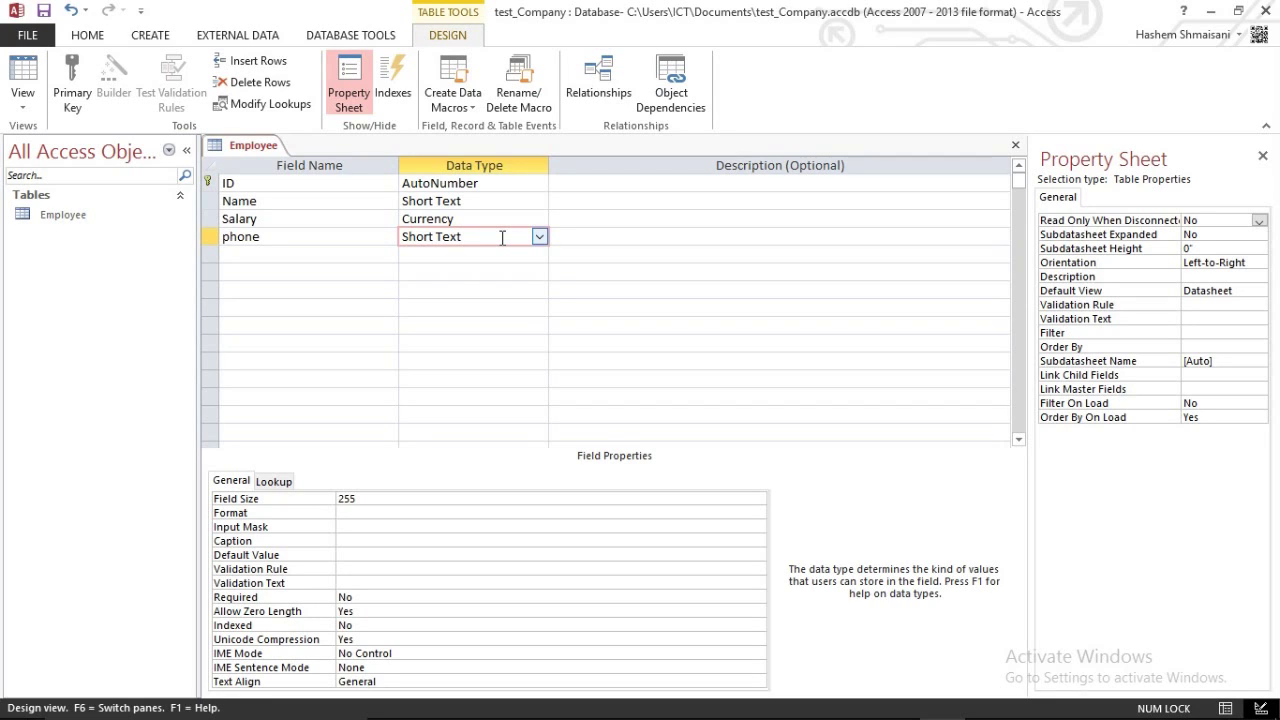
Step: Add a DOB field with the Date/Time data type and save the Employee table
click(282, 249)
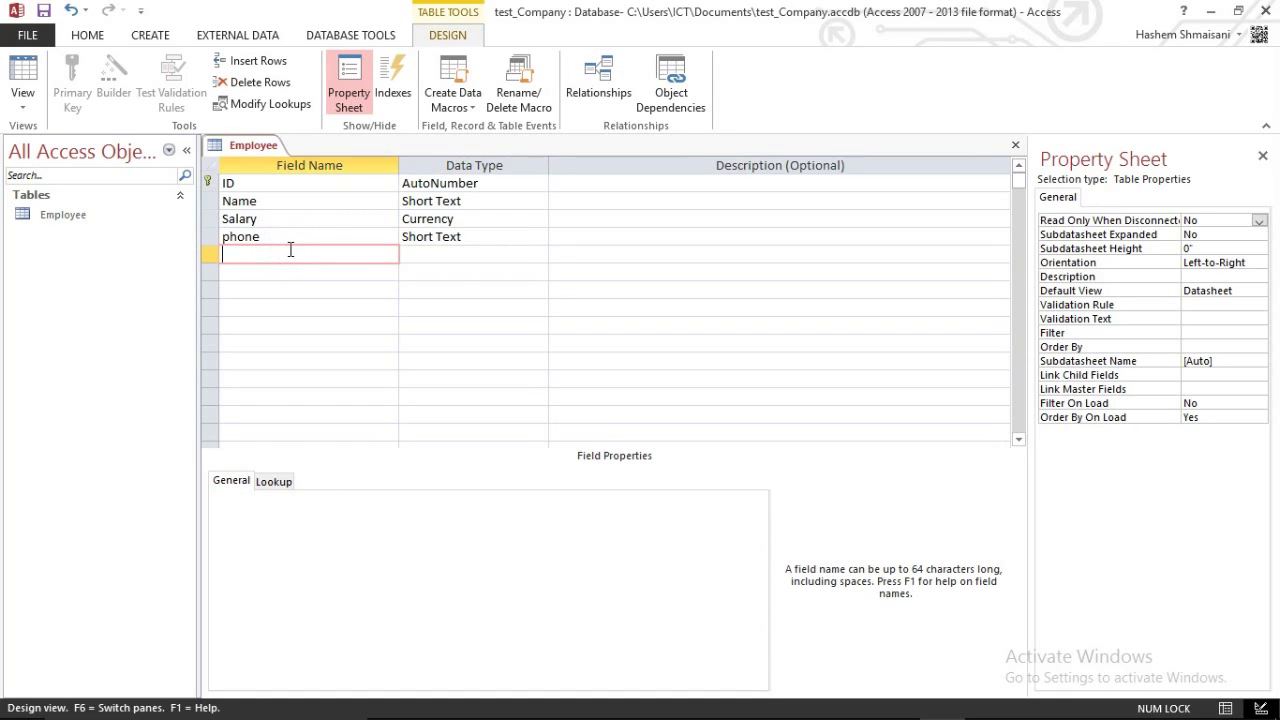
key(Caps_Lock)
text(DOB)
key(Caps_Lock)
click(428, 254)
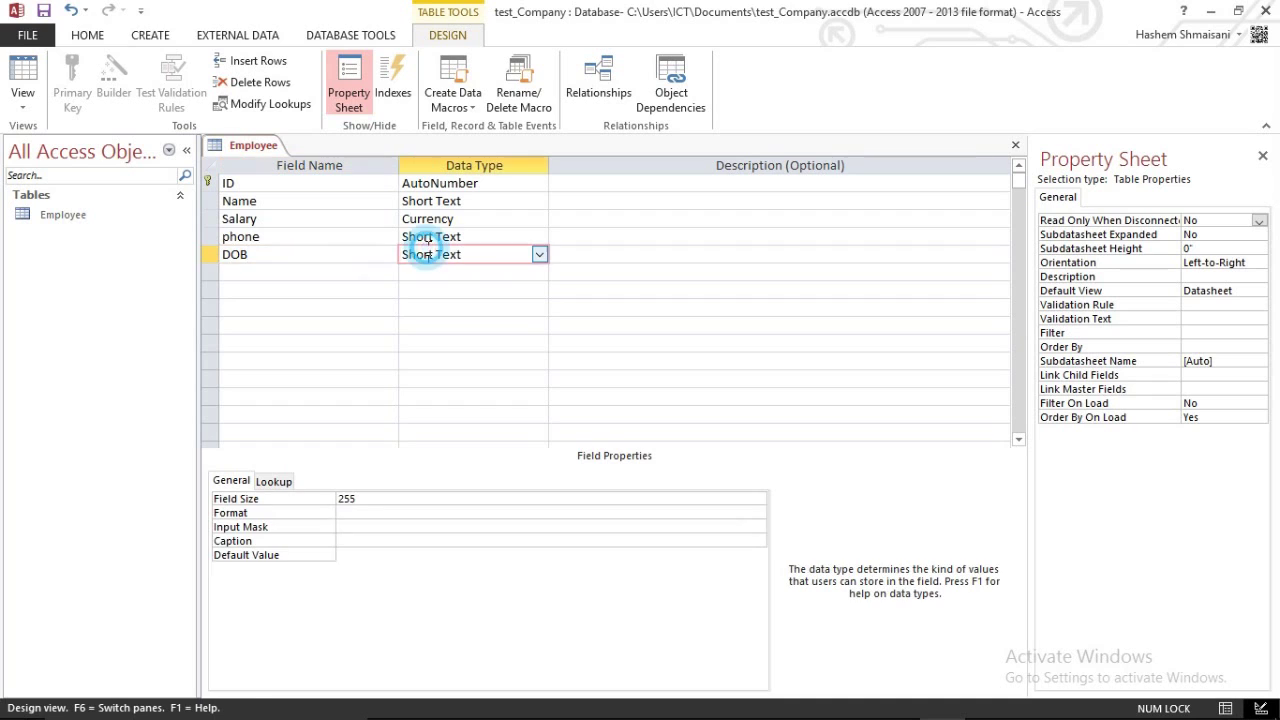
click(540, 254)
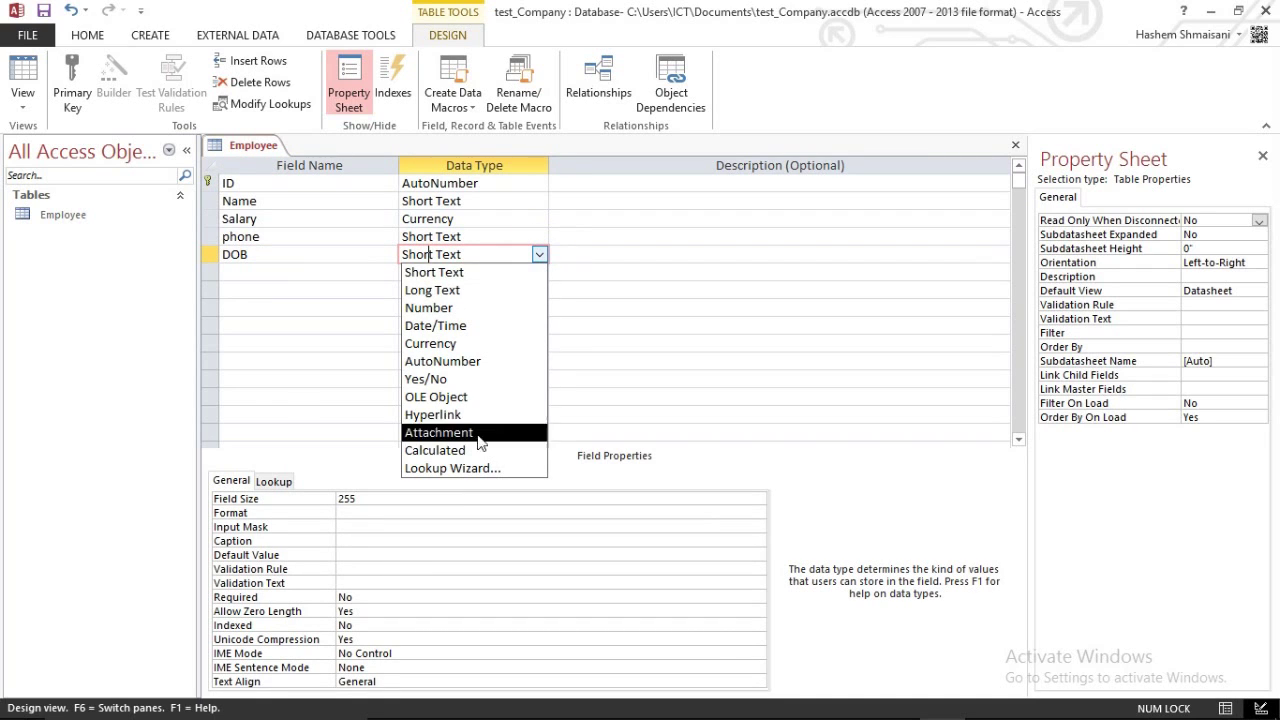
click(458, 327)
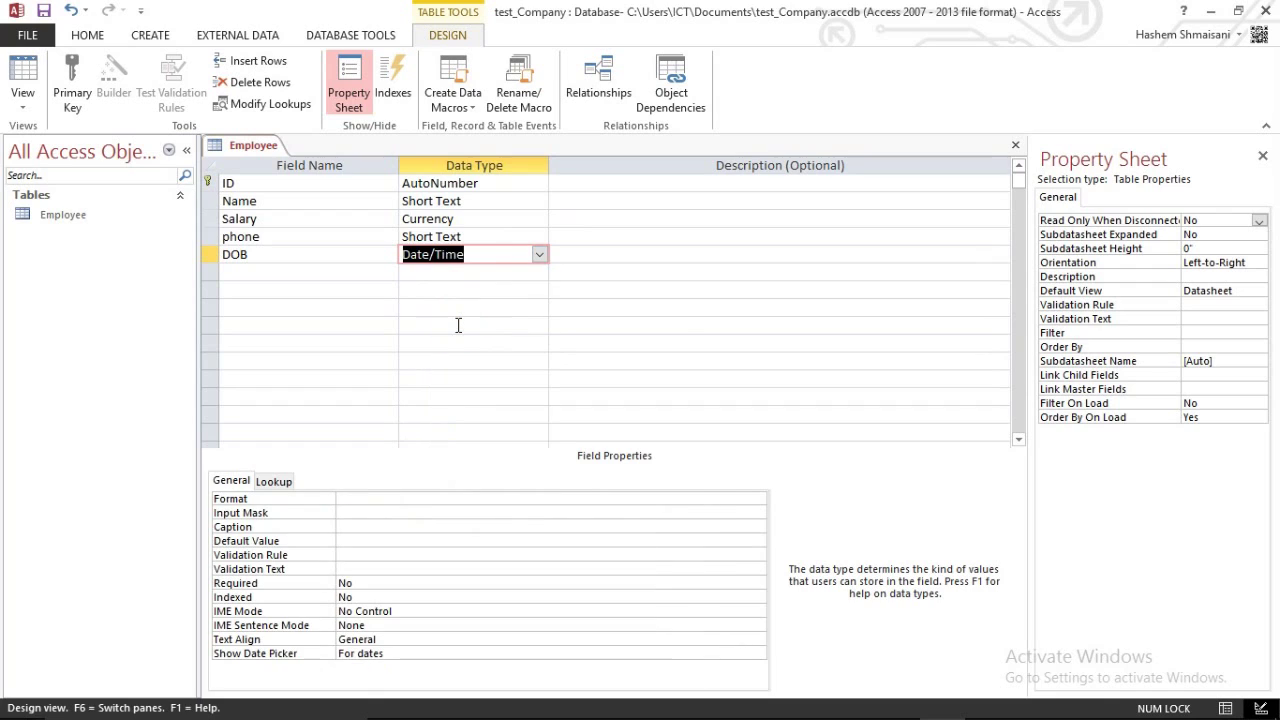
click(426, 273)
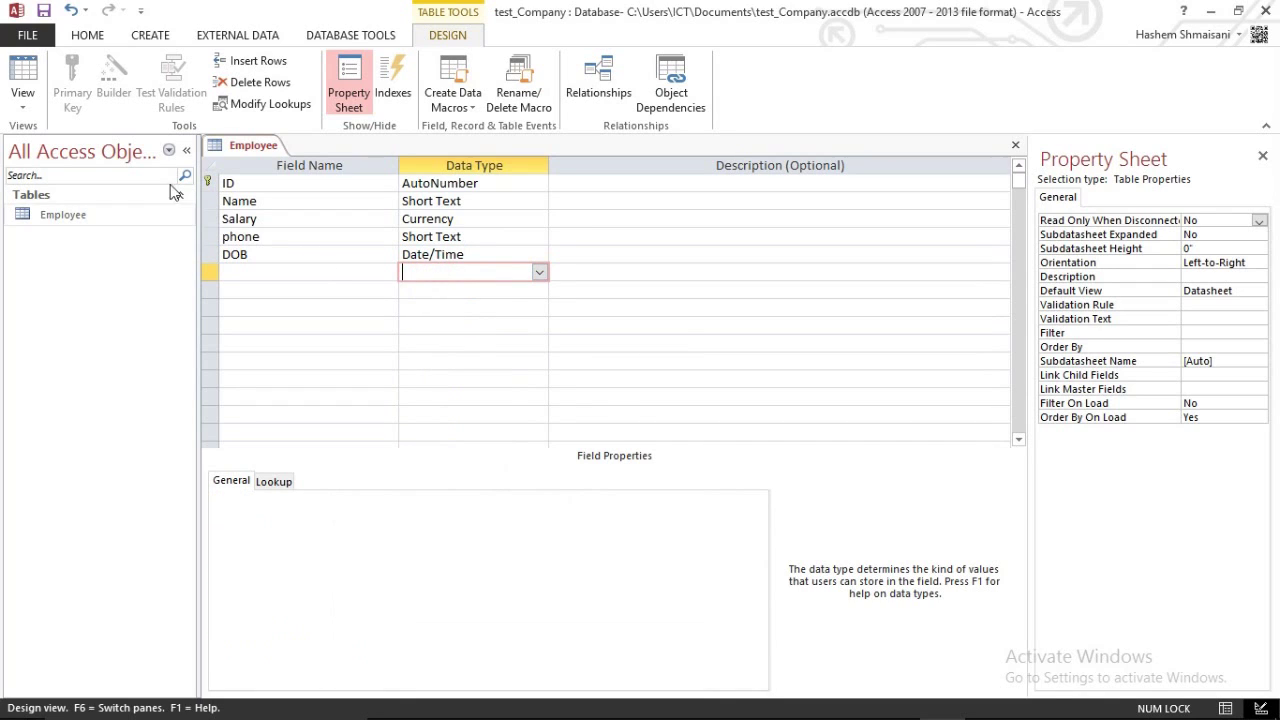
click(44, 12)
Step: Create a second table, save it as Branch and open it in Design View
click(151, 35)
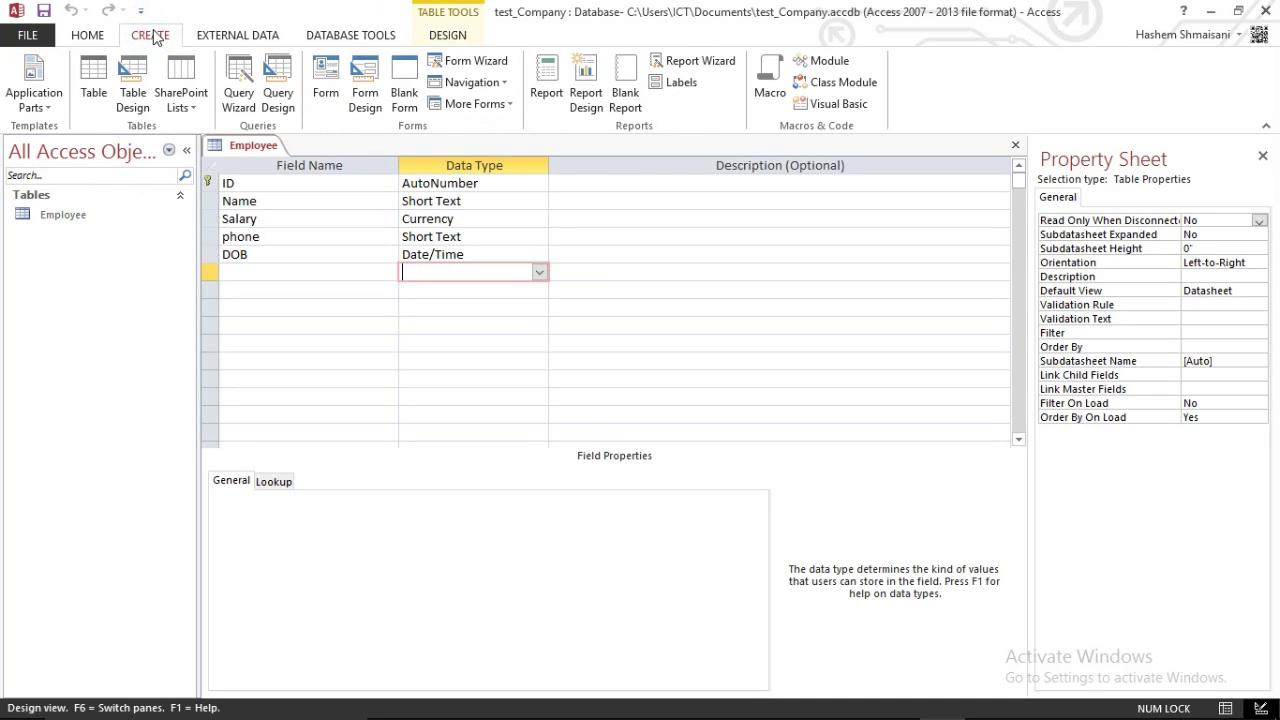
click(93, 95)
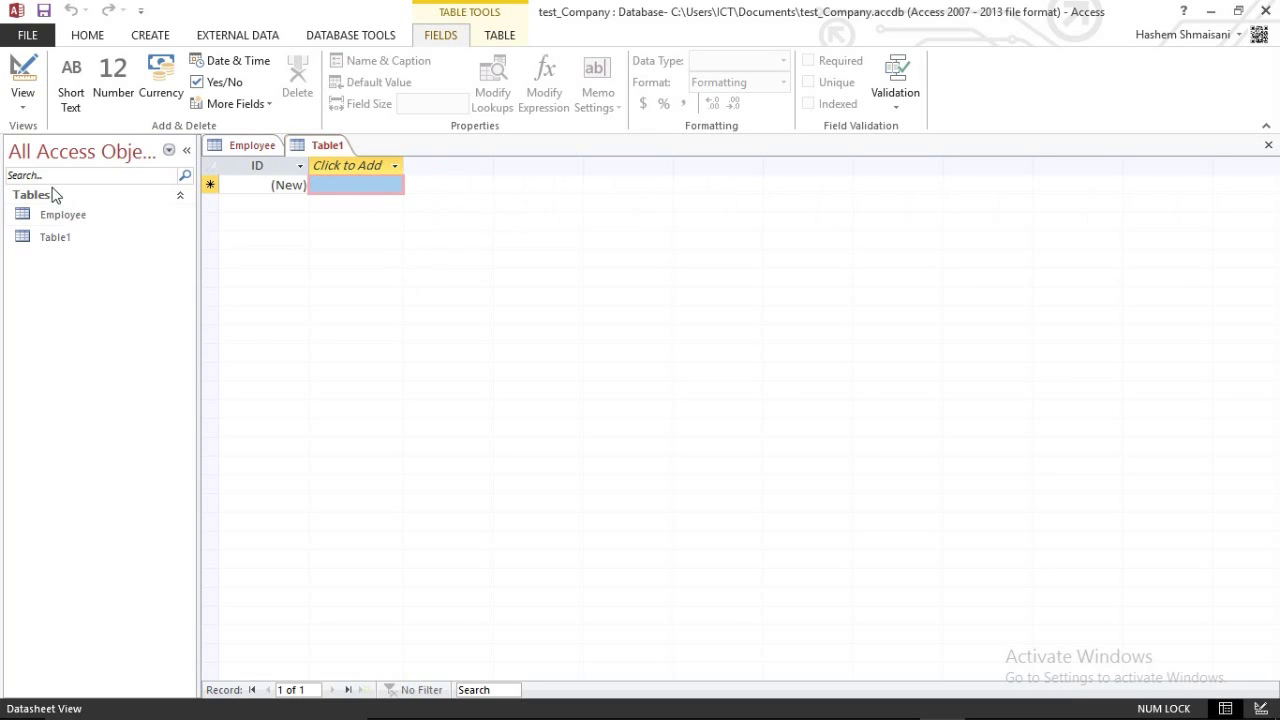
click(8, 68)
key(Caps_Lock)
text(B)
key(Caps_Lock)
text(ran)
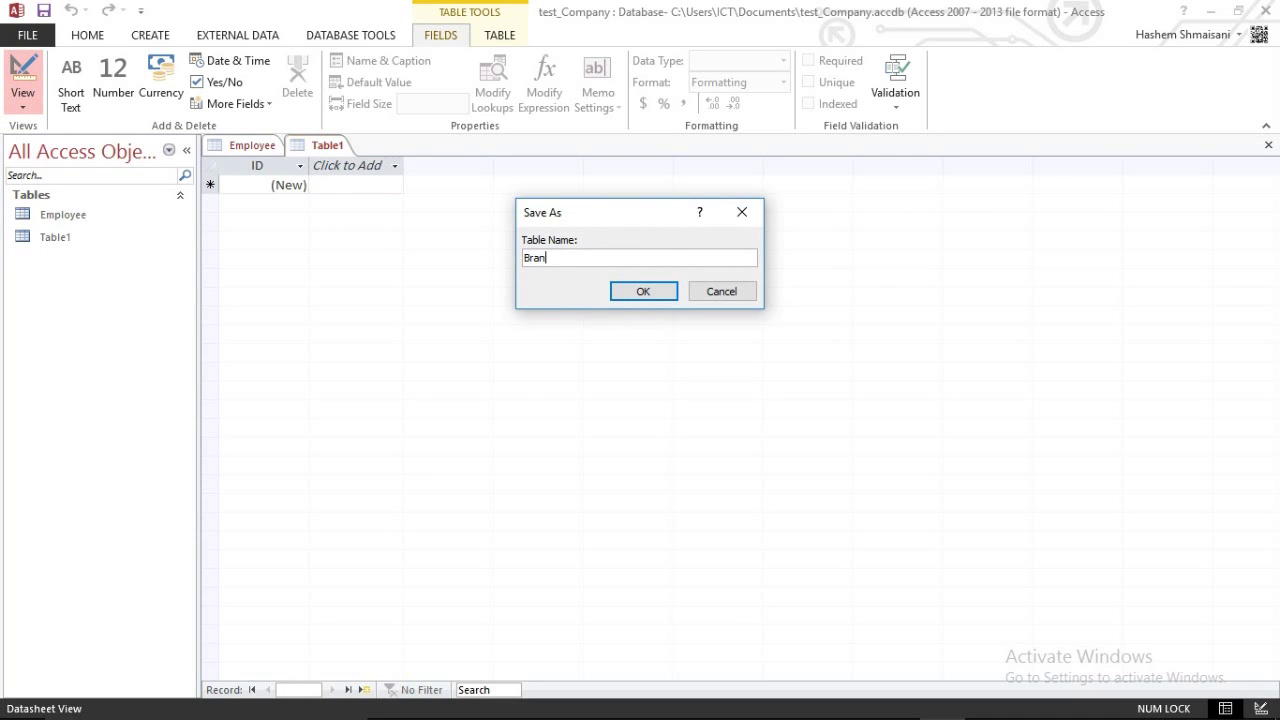
text(ch)
click(632, 294)
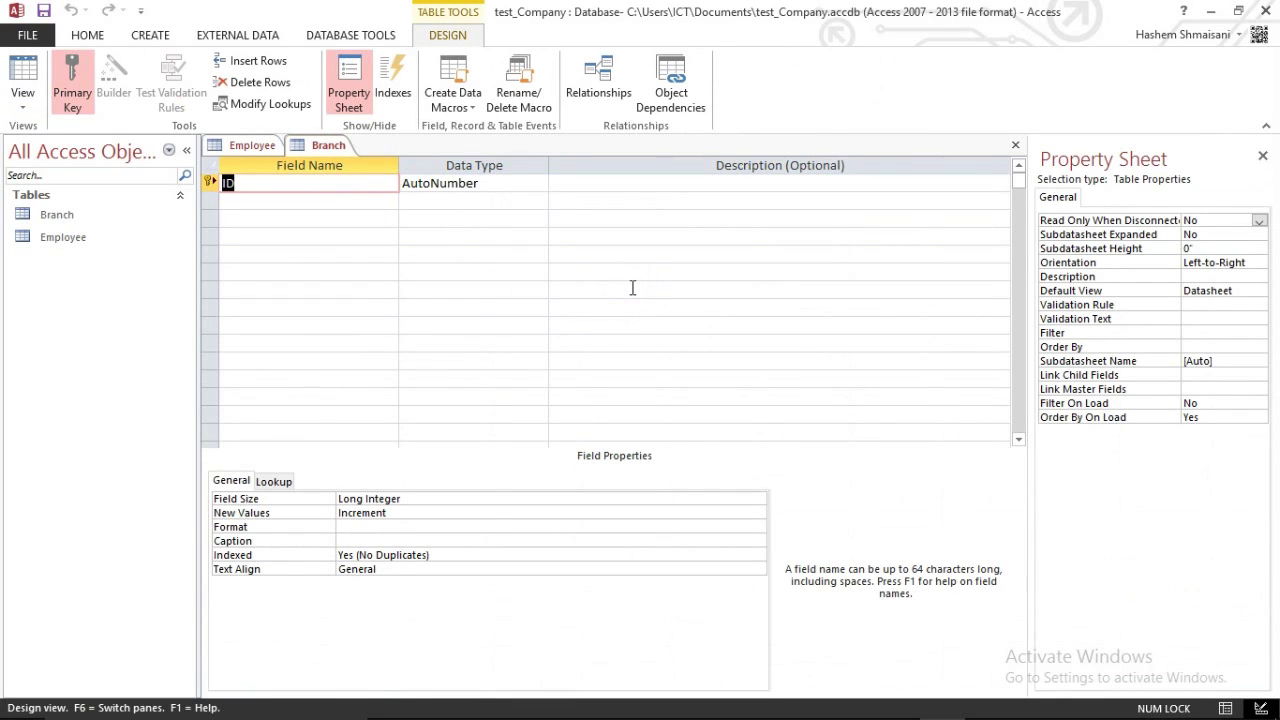
Step: Rename the Branch table's ID field to Branch_ID, keeping the AutoNumber data type
click(222, 185)
click(216, 182)
text(Branch_)
click(453, 183)
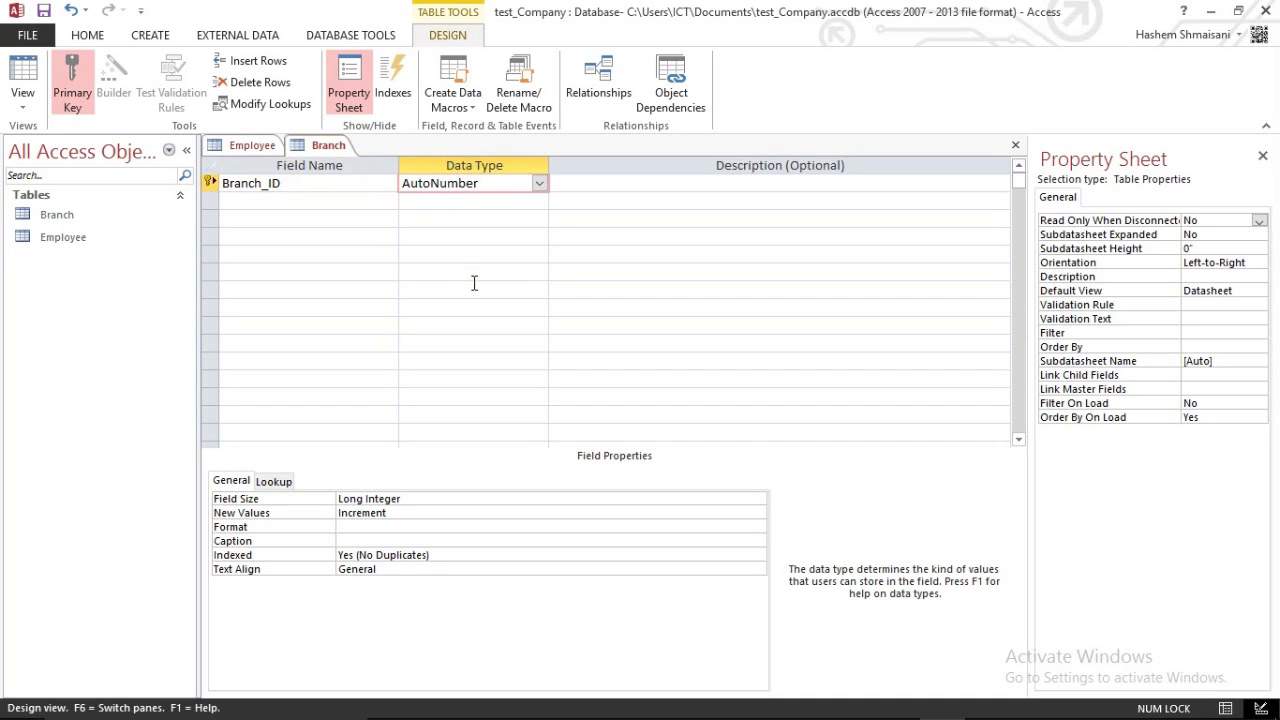
Step: Add a City field with the Short Text data type to the Branch table
click(309, 200)
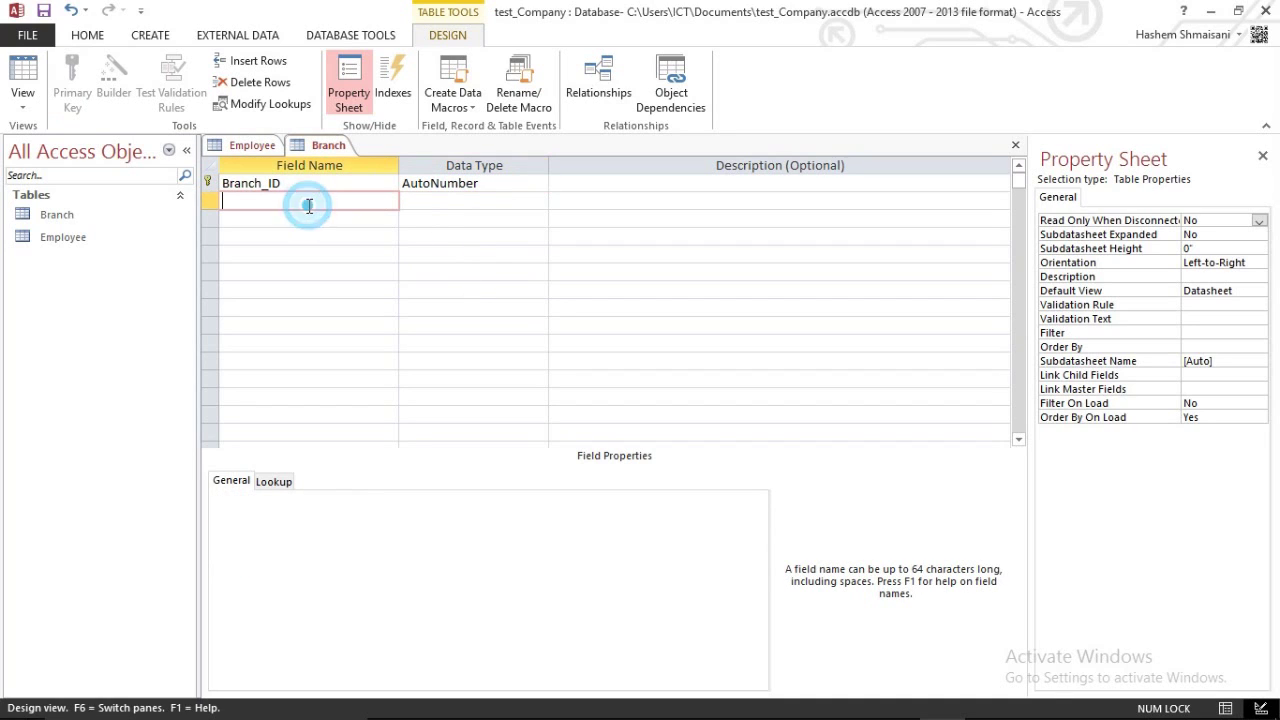
text(City)
click(514, 201)
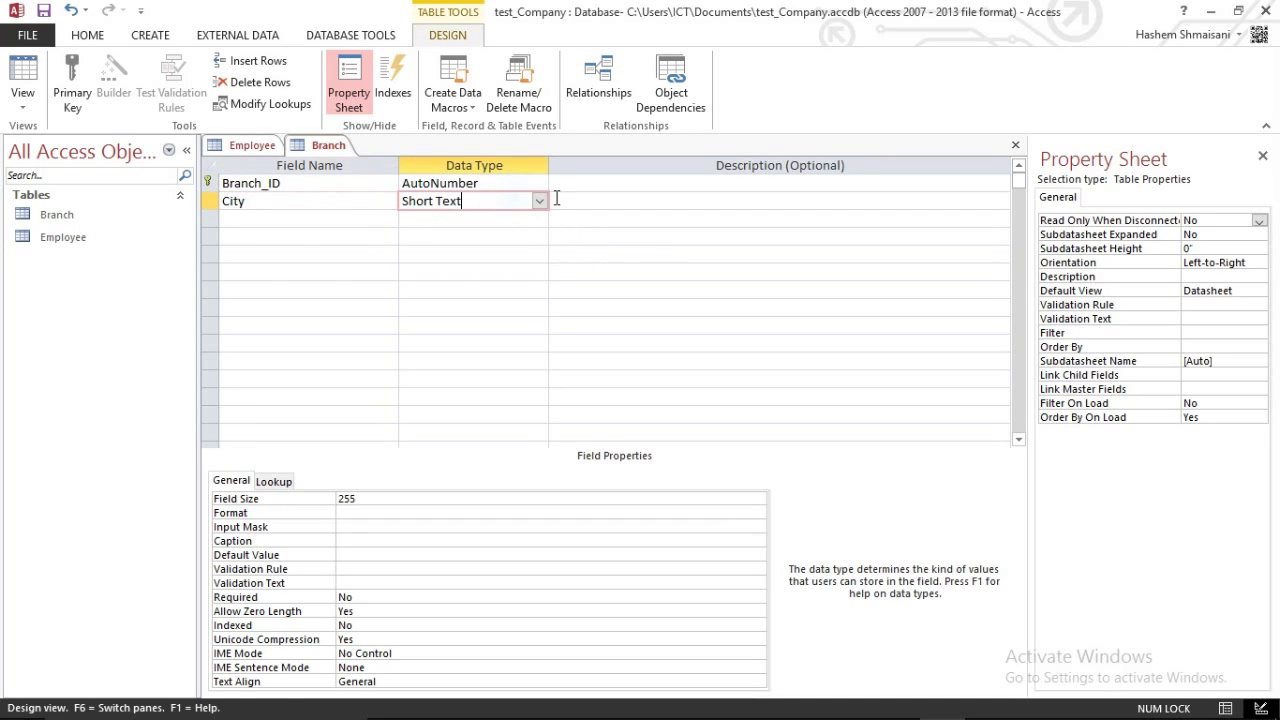
Step: Add a Phone field with the Short Text data type to the Branch table
click(327, 216)
key(Caps_Lock)
text(P)
key(Caps_Lock)
text(hone)
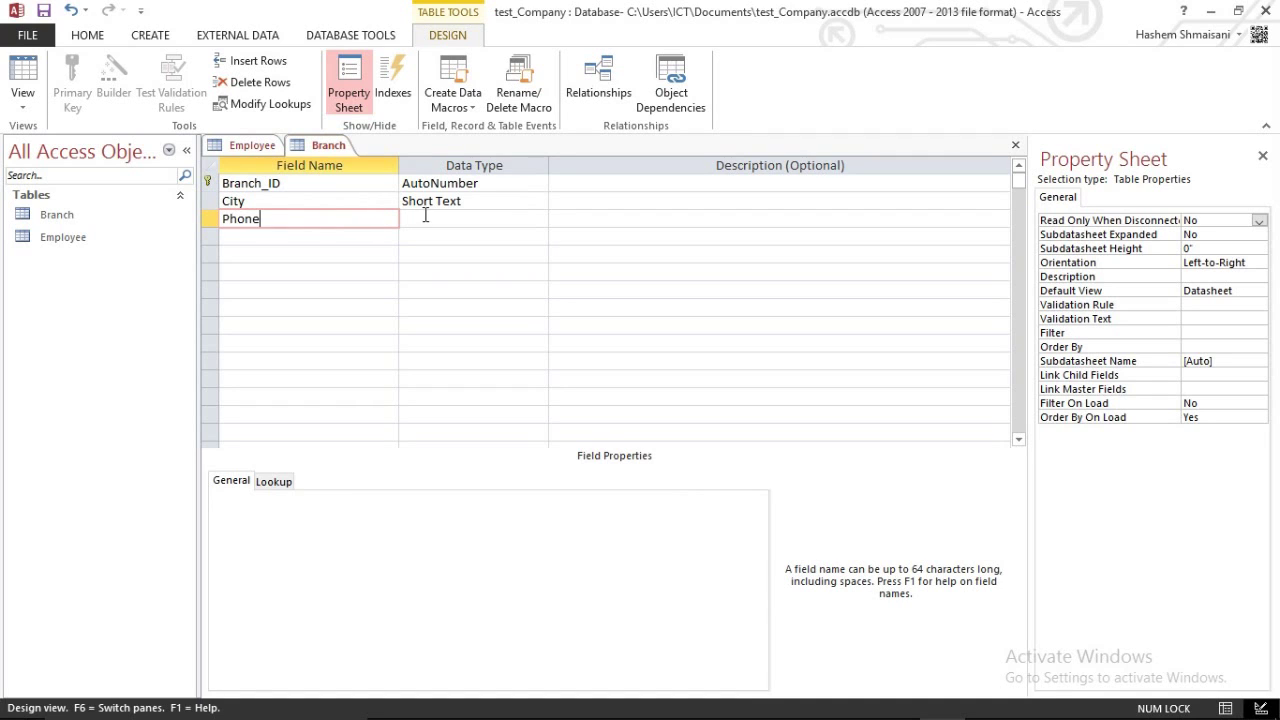
click(425, 215)
Step: Add a DOE field with the Date/Time data type and save the Branch table
click(288, 235)
key(Caps_Lock)
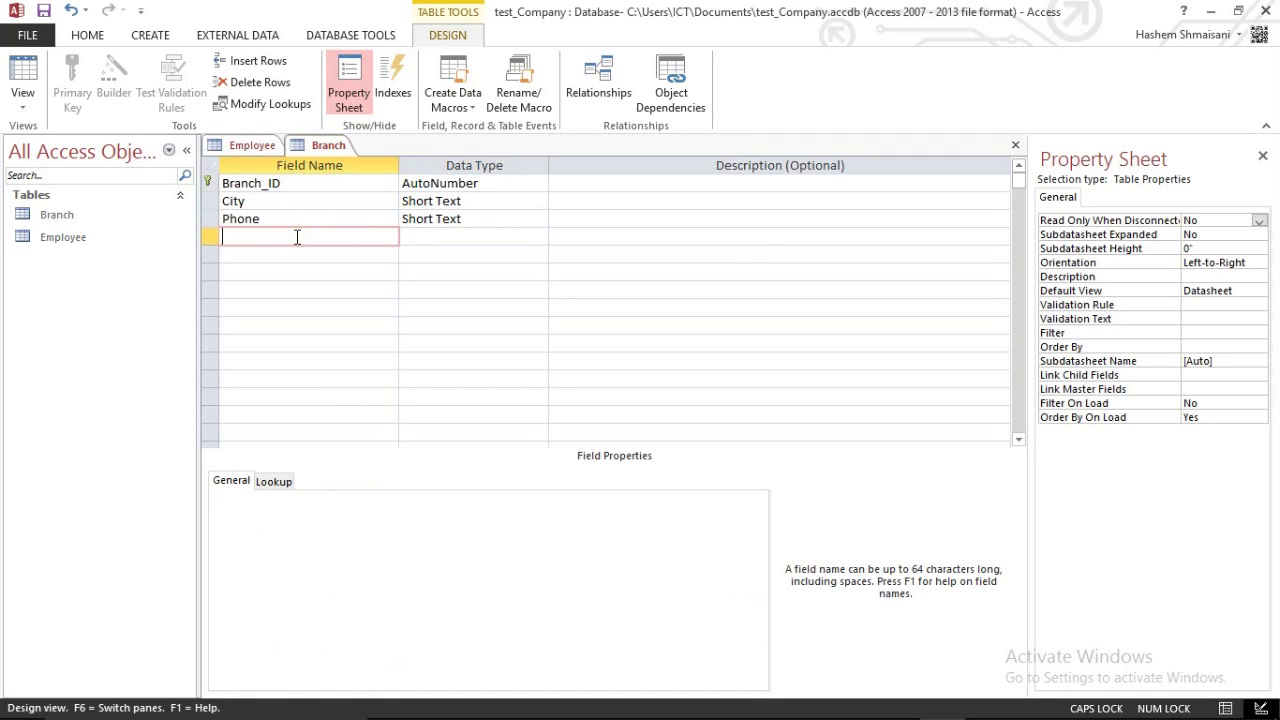
text(DOE)
key(Caps_Lock)
click(468, 236)
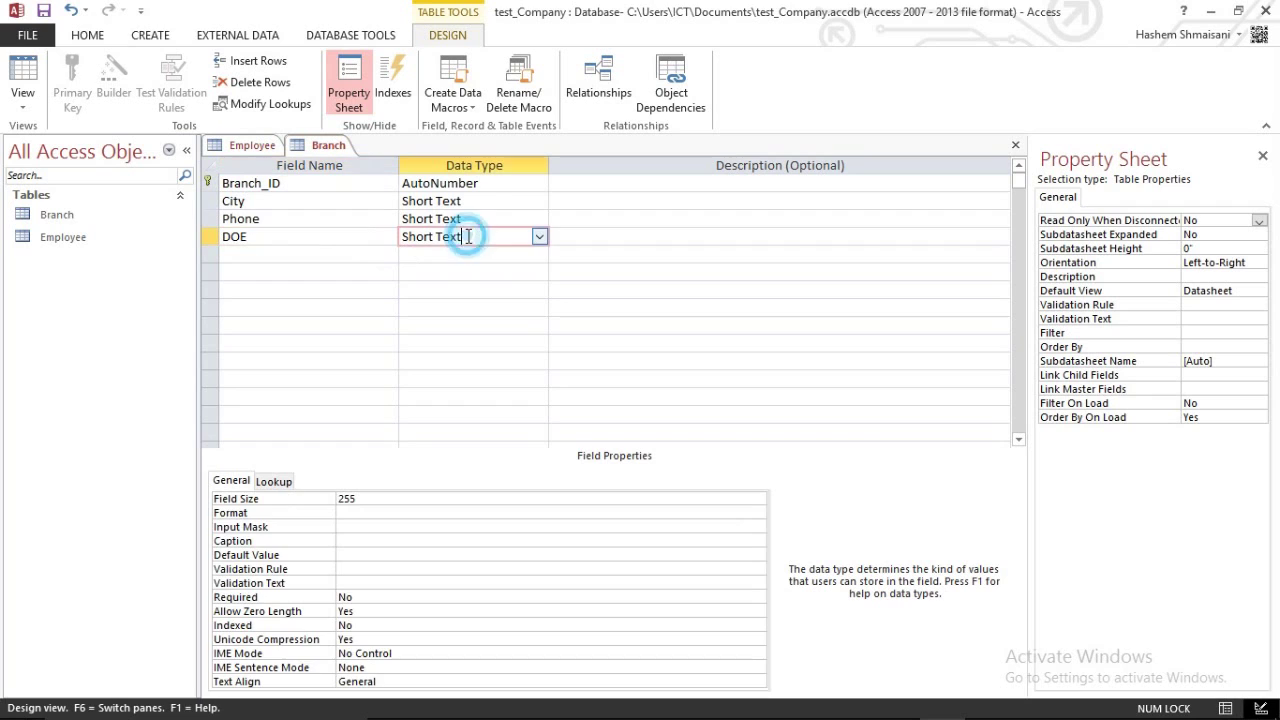
click(538, 237)
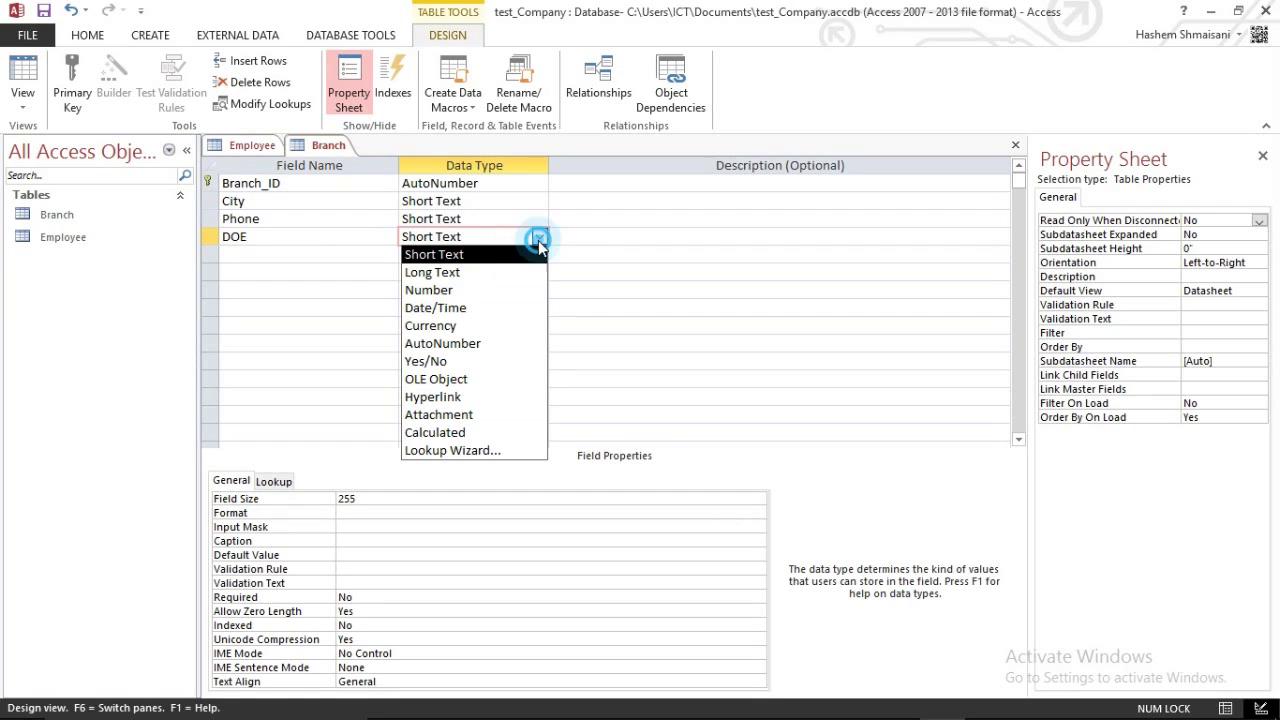
click(476, 308)
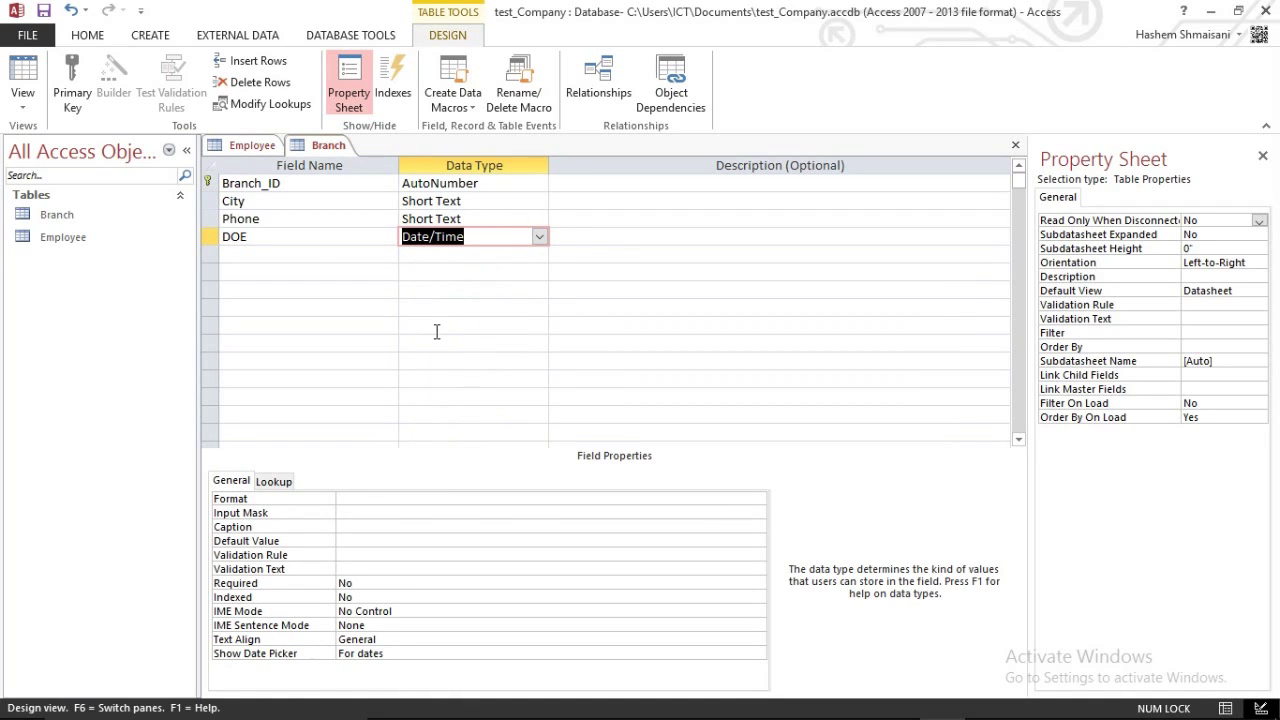
click(309, 261)
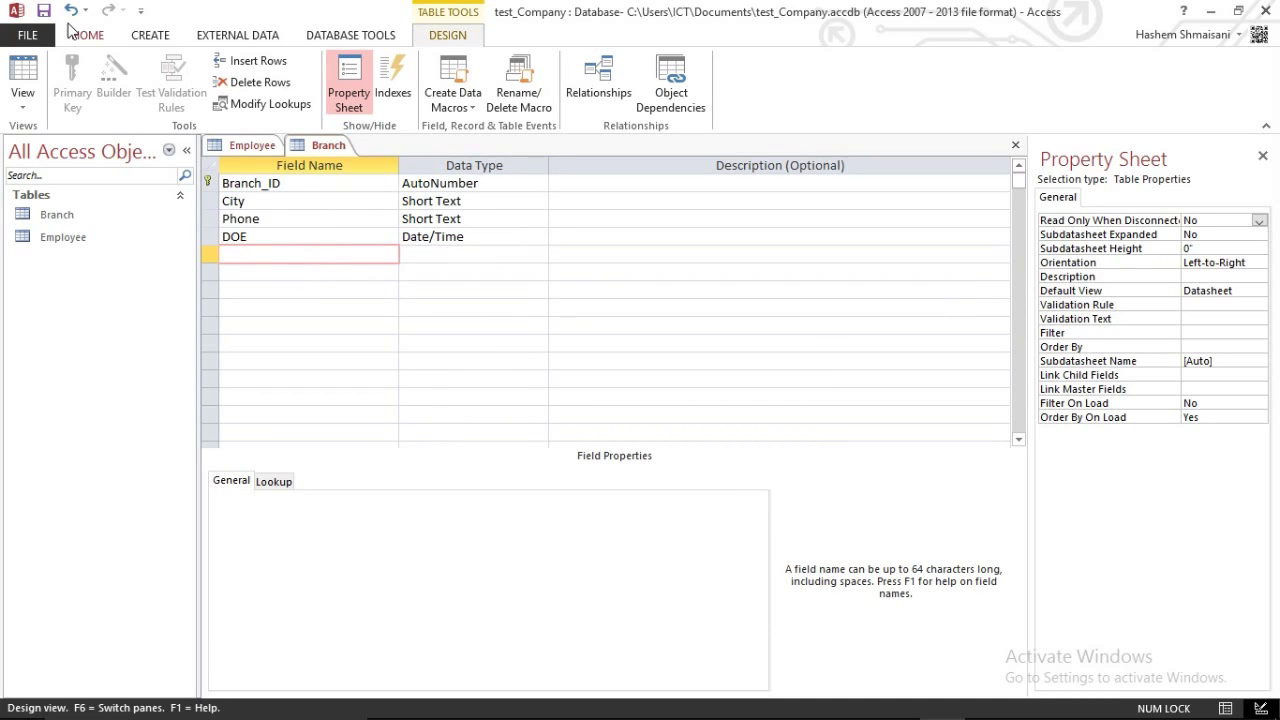
click(44, 11)
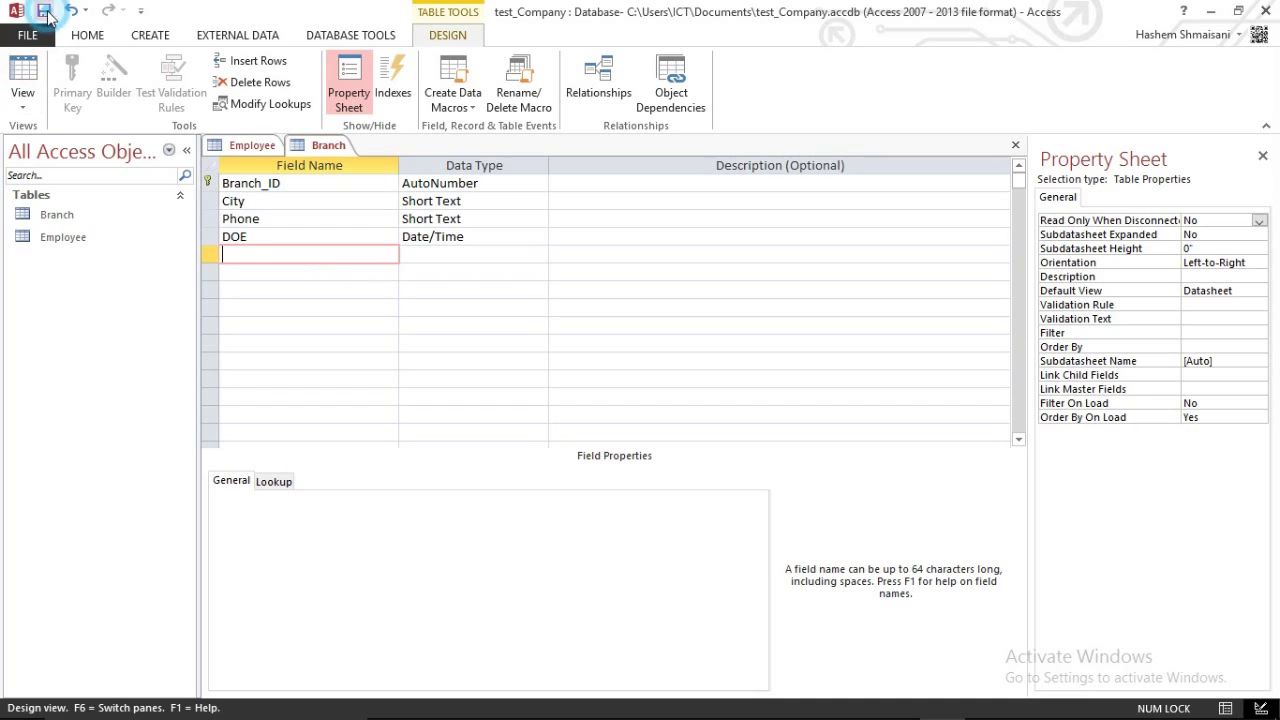
Step: Open the Employee table's datasheet and start the first record with the employee's name and a salary of 2000
click(84, 238)
double_click(86, 237)
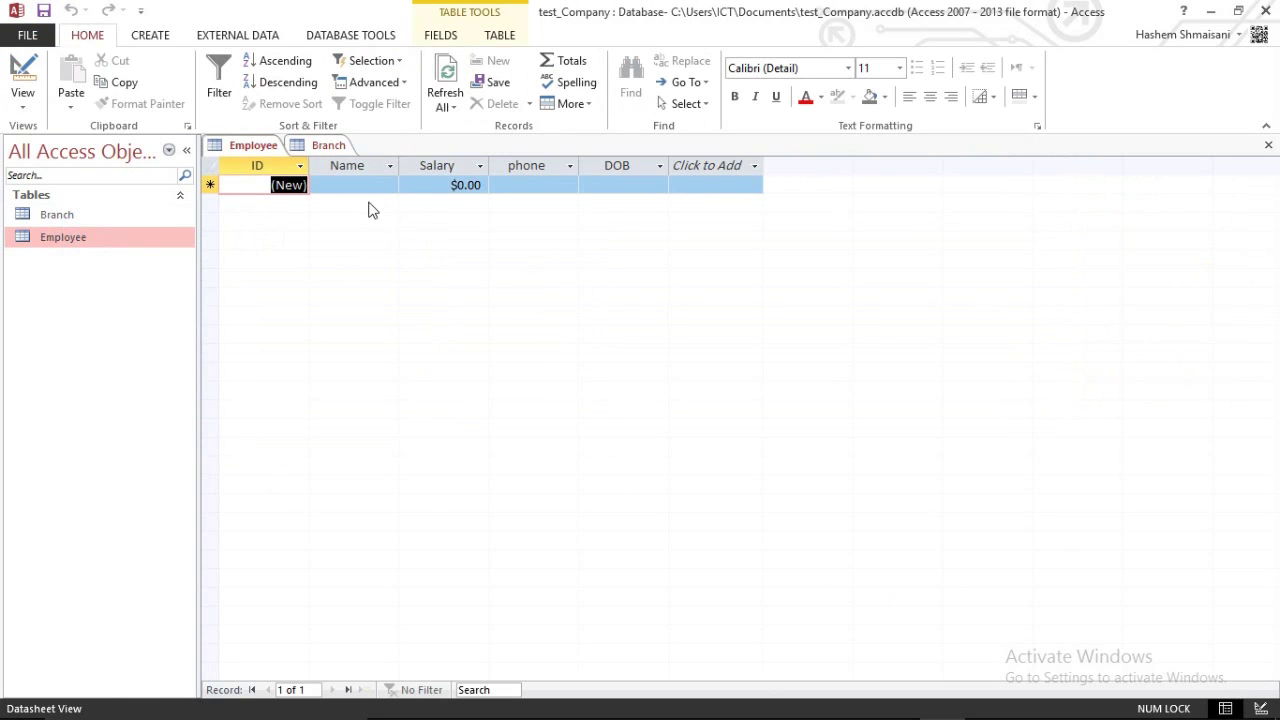
click(380, 184)
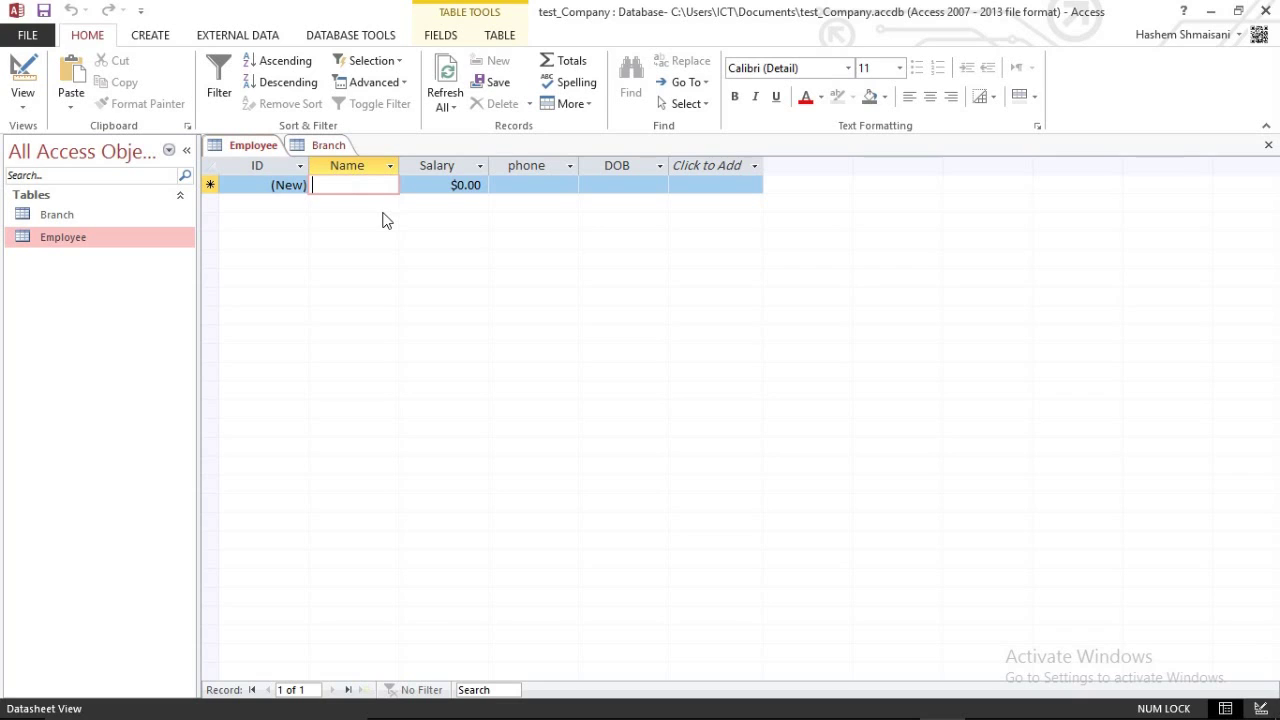
text(hashem)
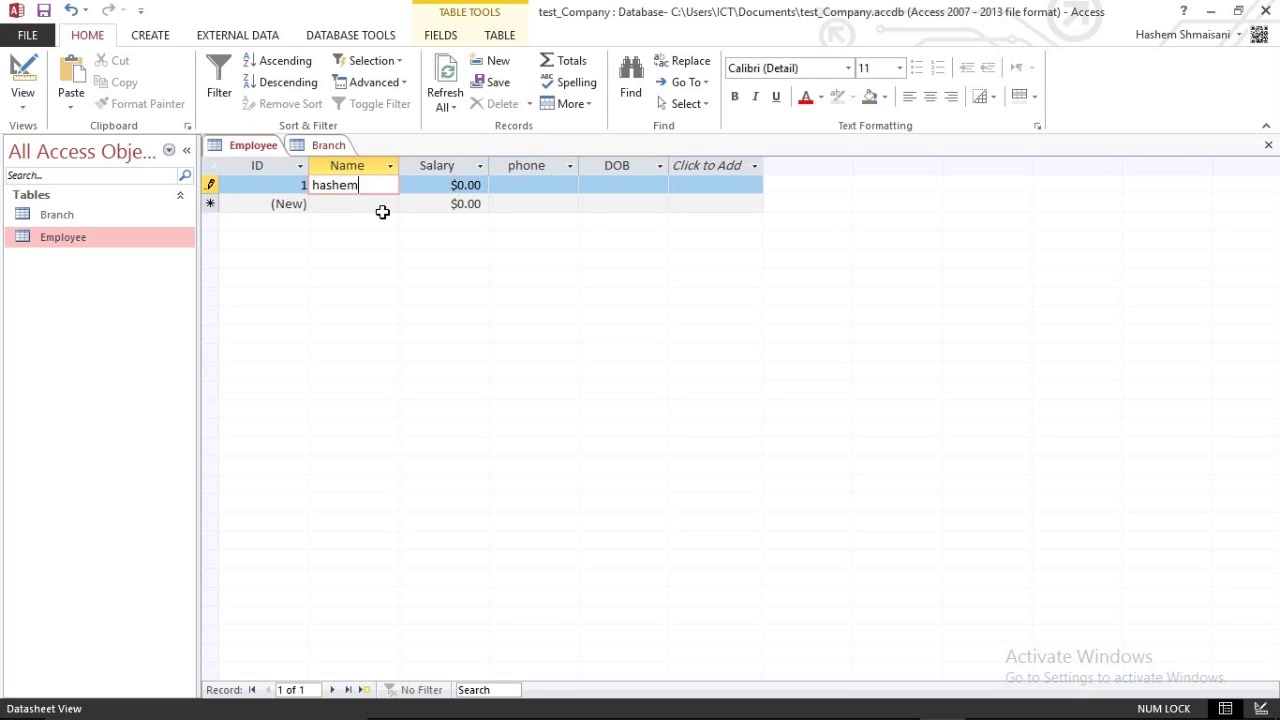
key(Tab)
key(Tab)
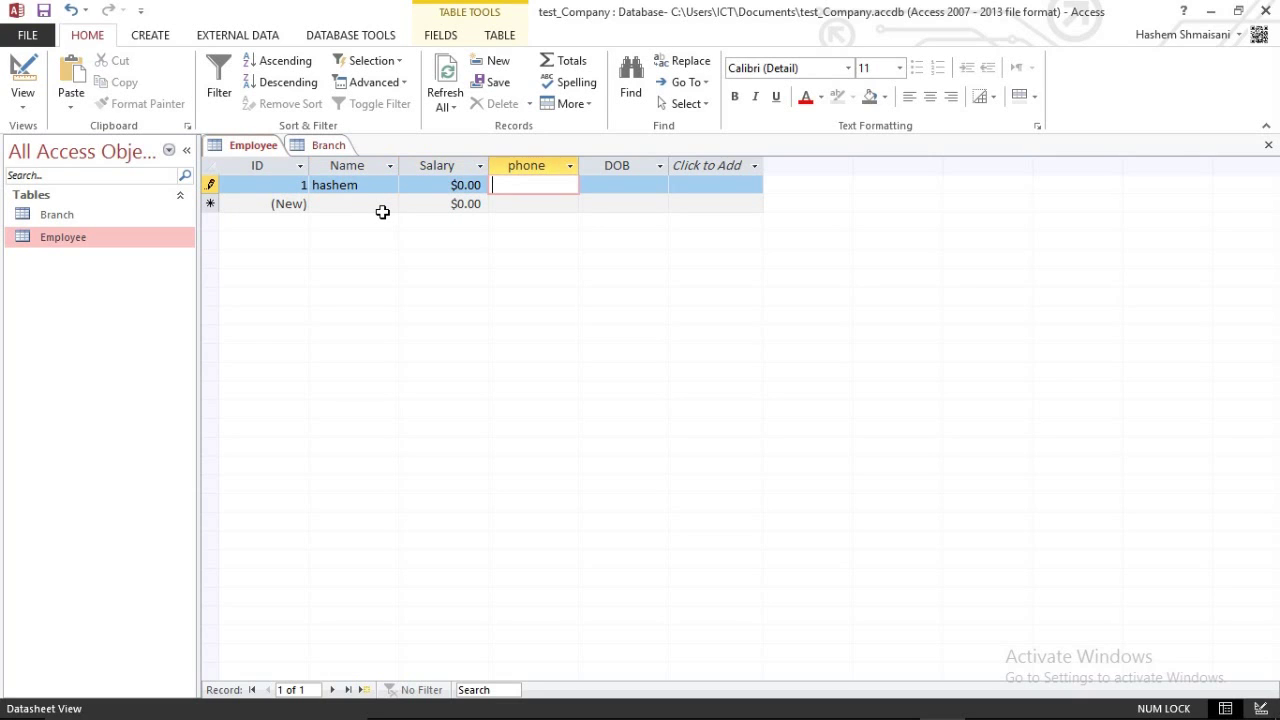
click(430, 186)
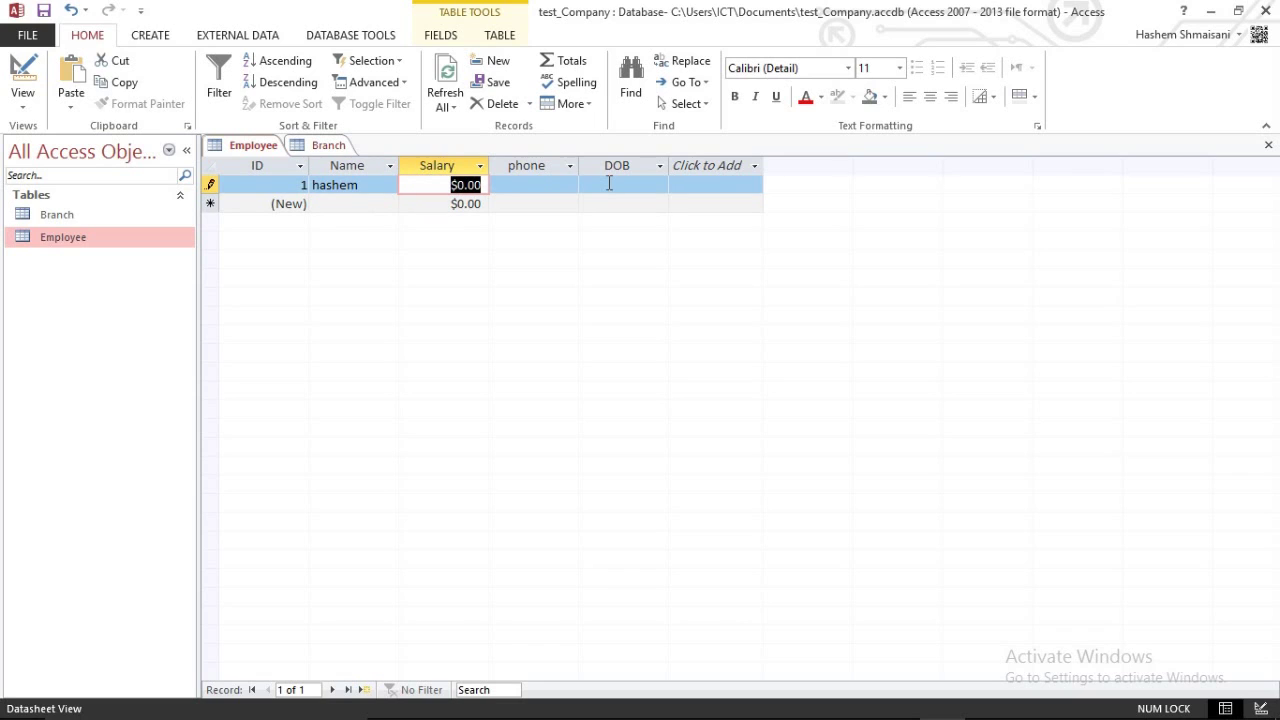
text(2000)
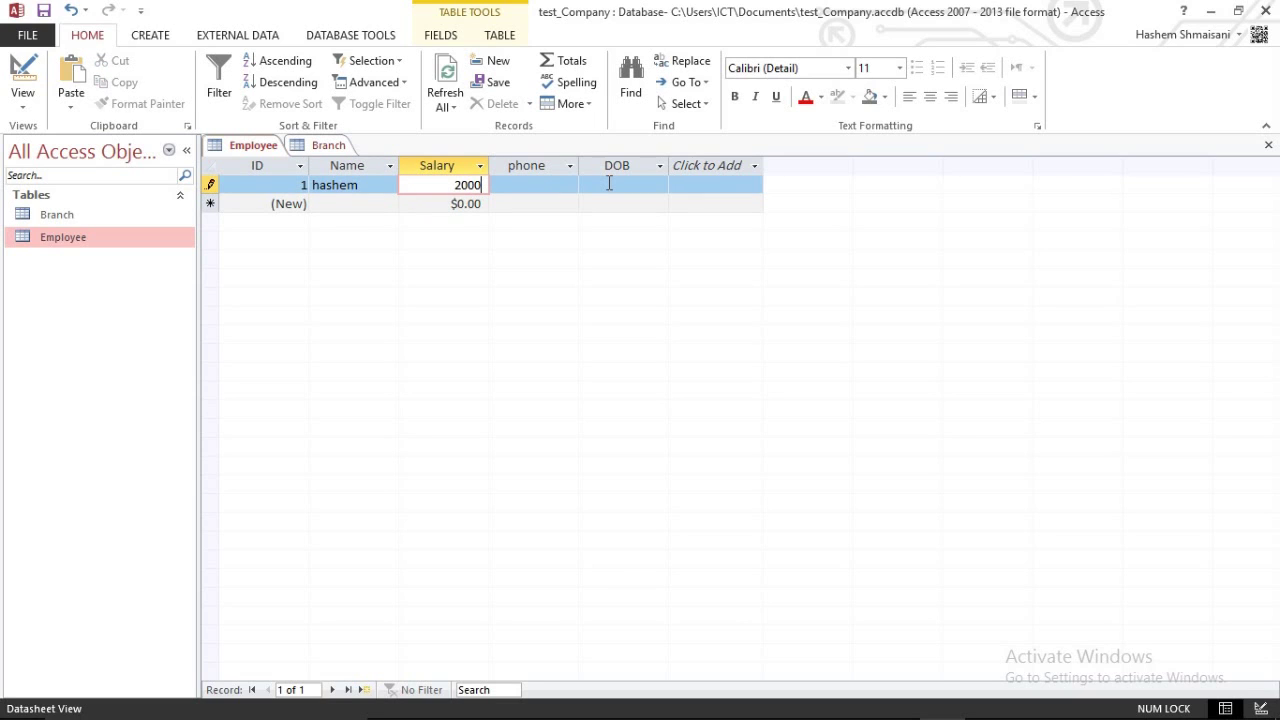
Step: Fill in the first employee's phone number and pick the date of birth from the calendar
click(562, 180)
text(34)
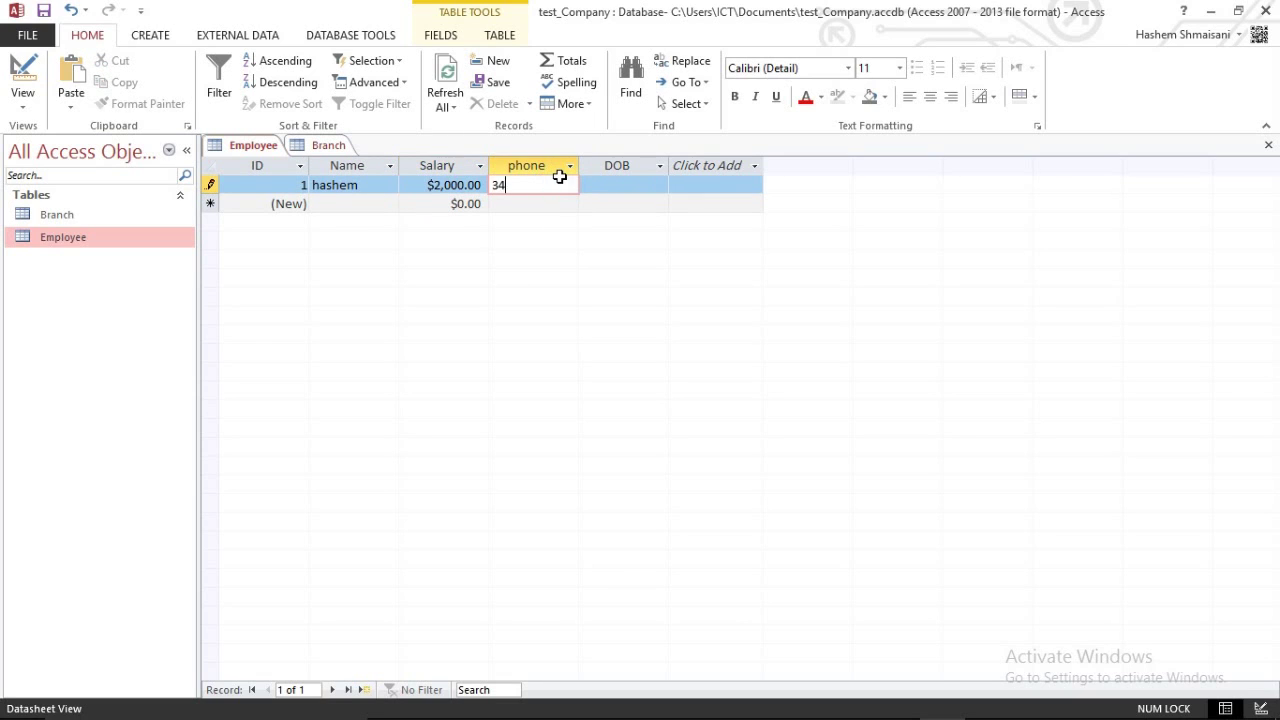
text(252345)
click(625, 185)
click(678, 184)
click(644, 253)
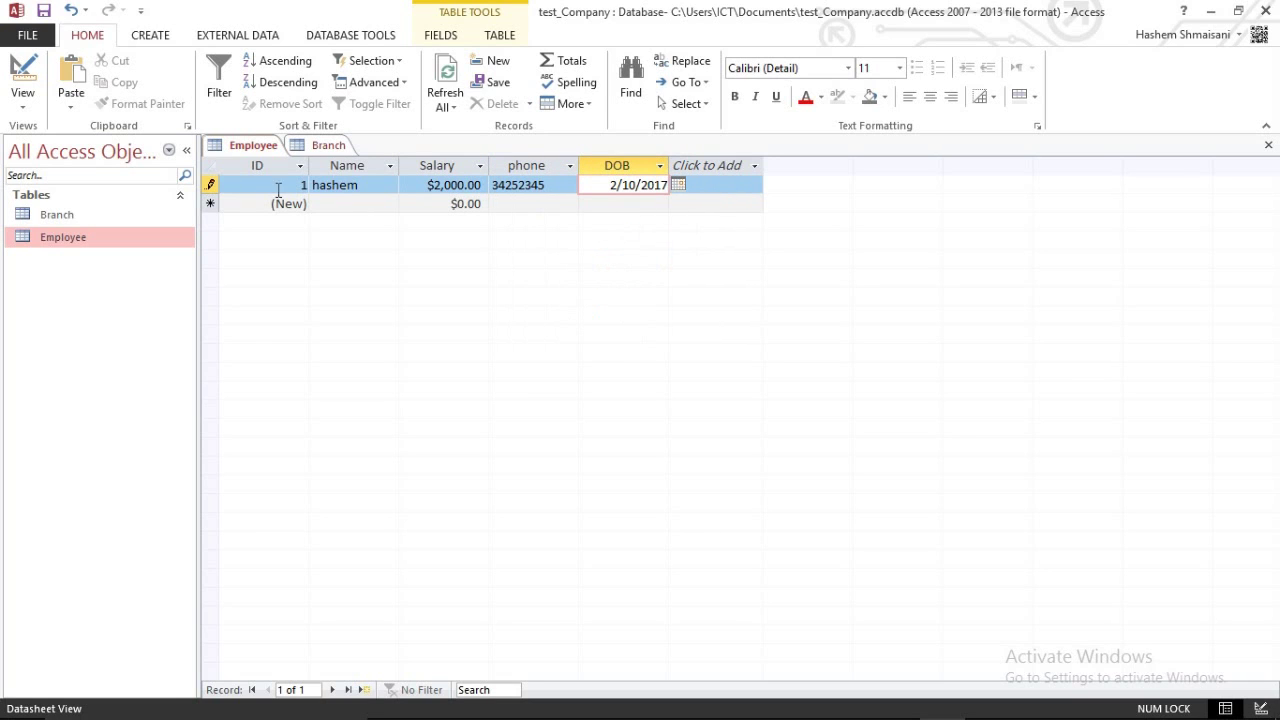
Step: Start a second Employee record with the employee's name and a salary of 3000
click(355, 201)
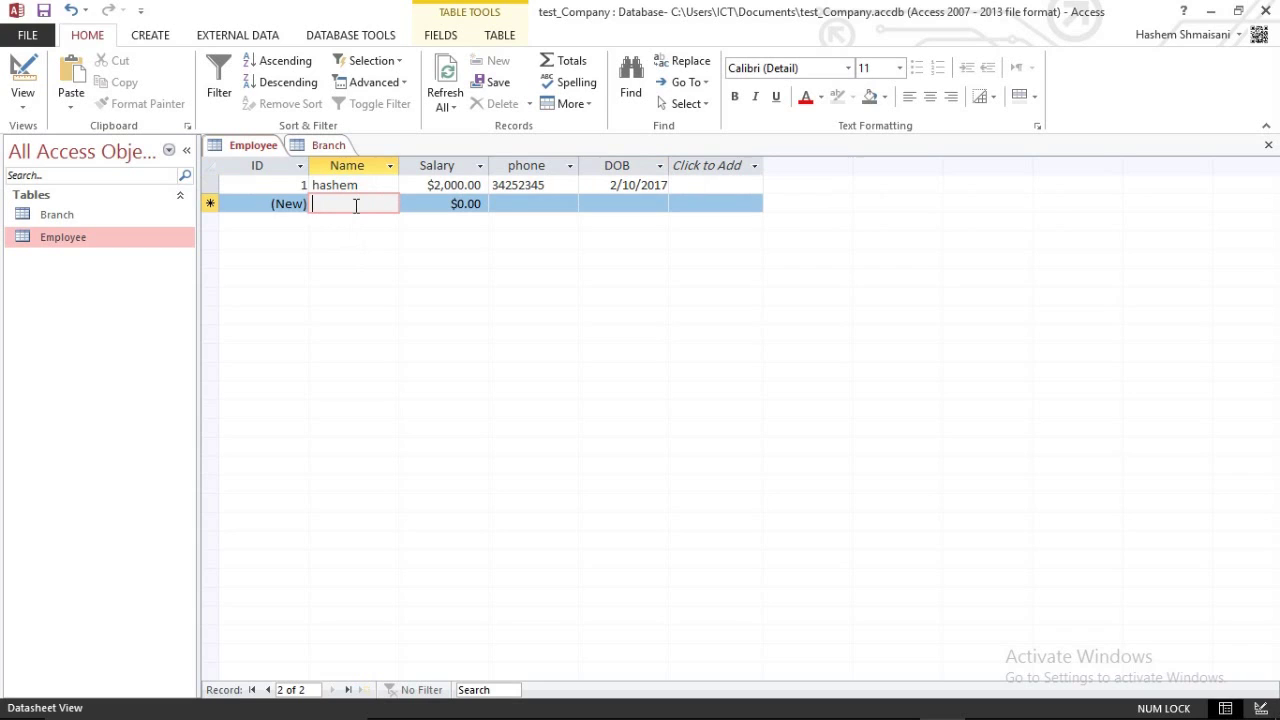
text(sami)
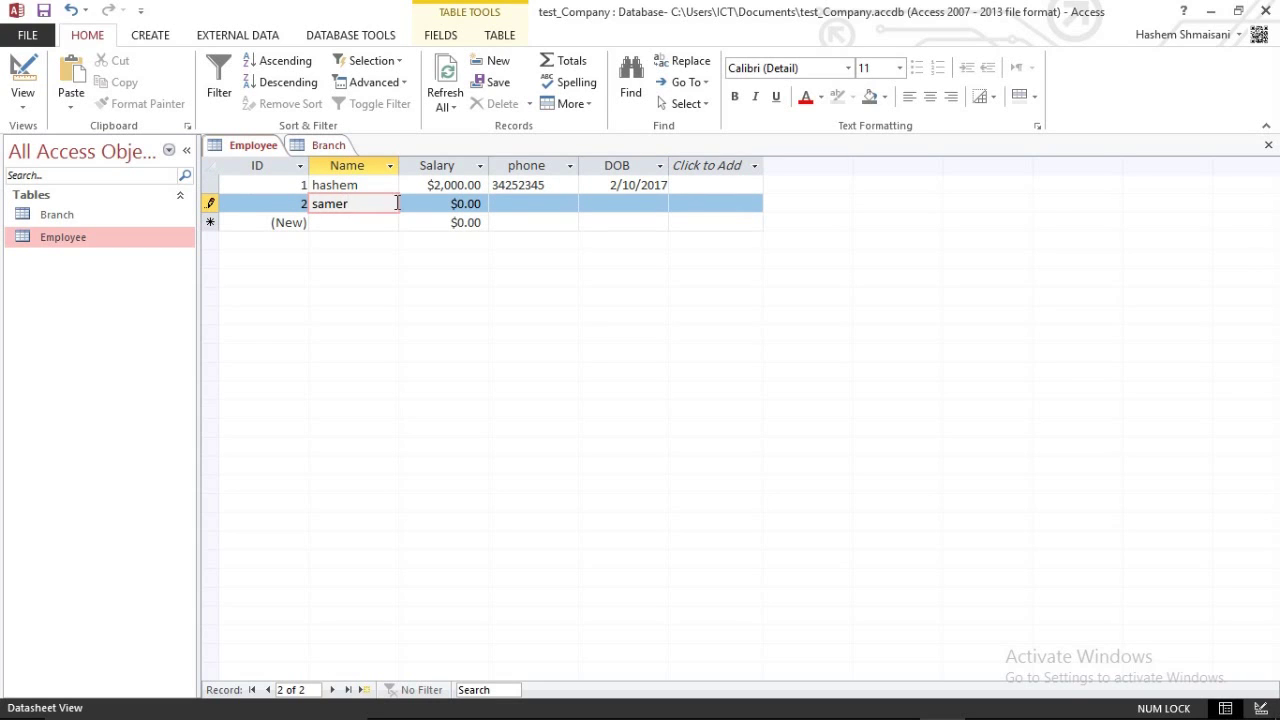
click(441, 202)
double_click(441, 202)
text(3,00)
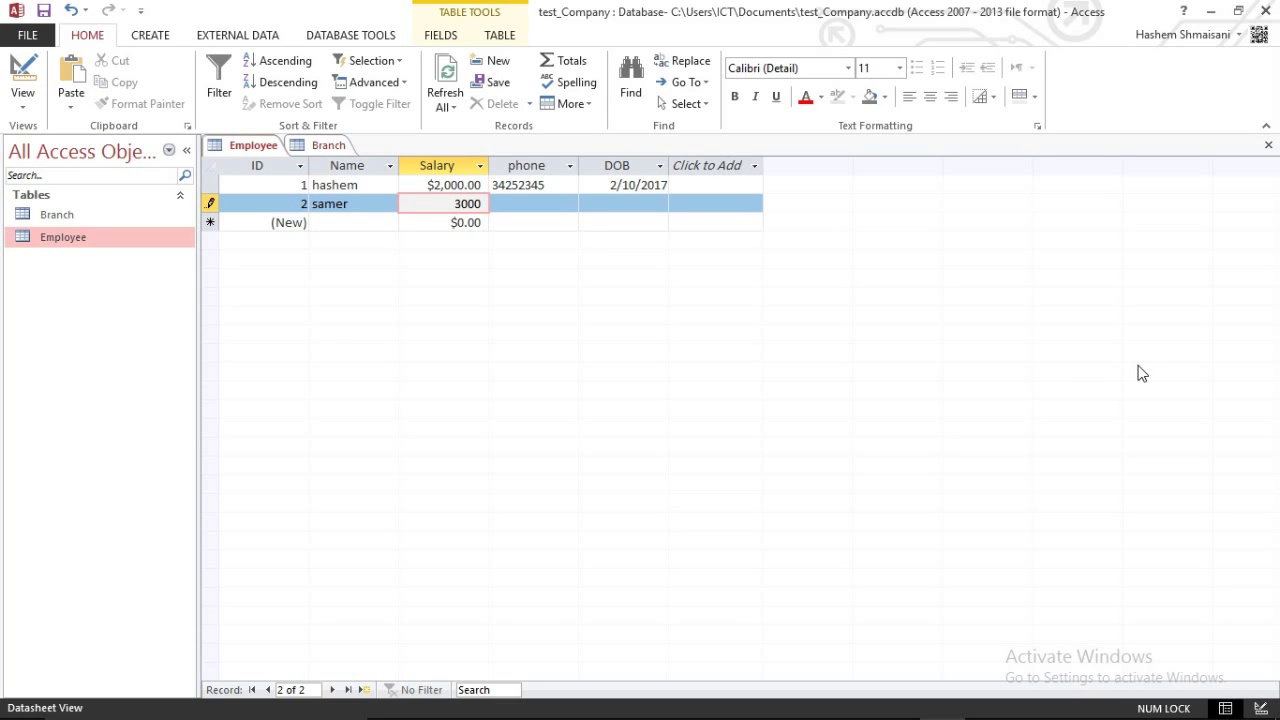
text(0)
Step: Fill in the second employee's phone number and pick the date of birth from the calendar
click(525, 201)
text(234234234)
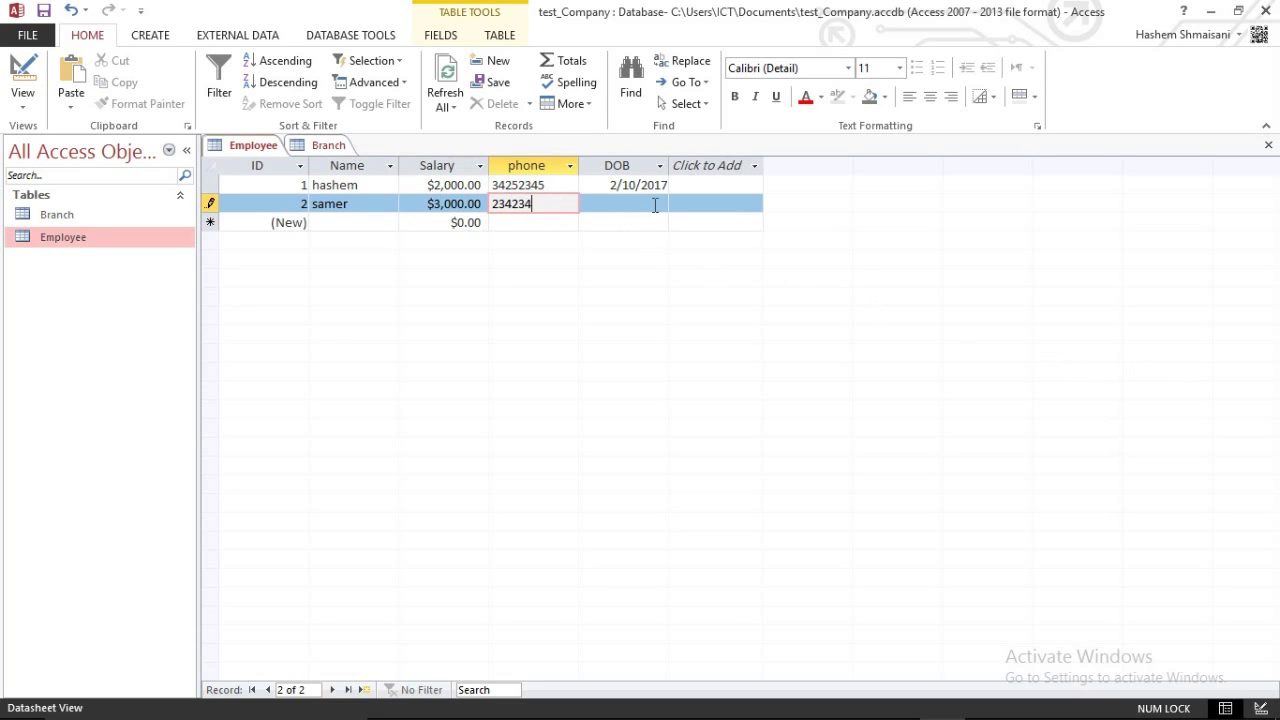
click(658, 204)
click(678, 204)
click(640, 284)
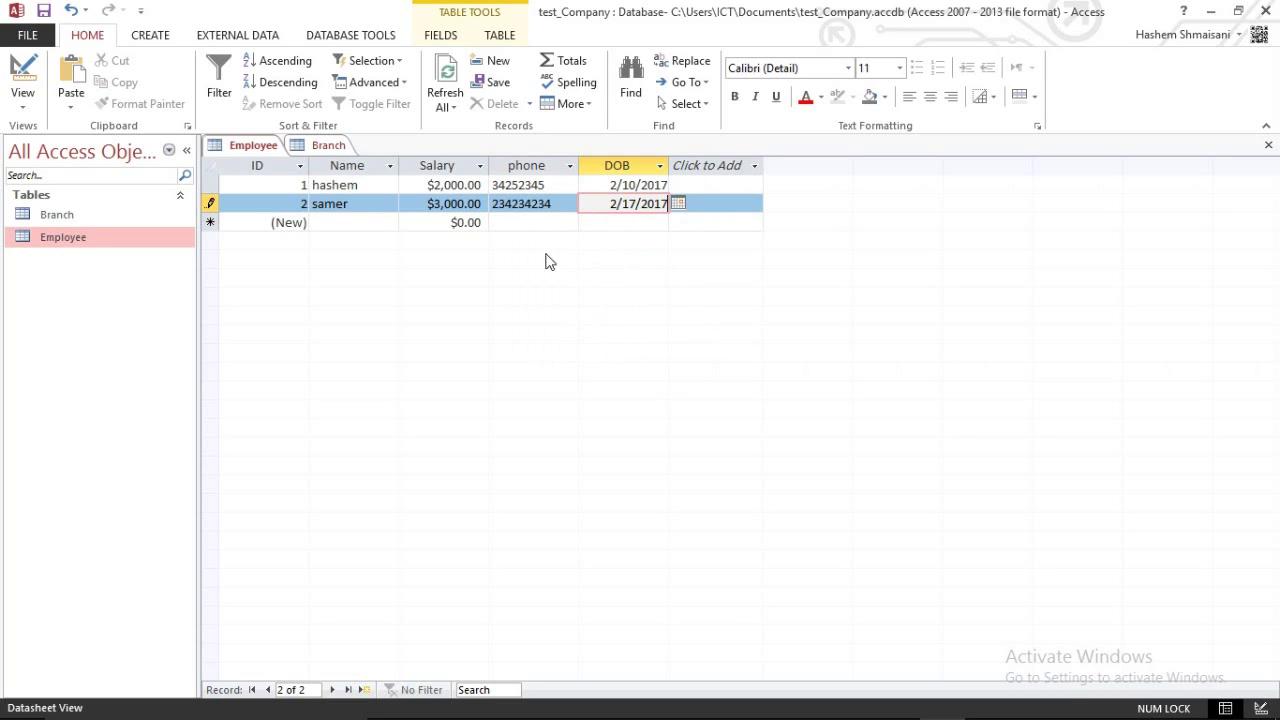
Step: Start a third Employee record with the employee's name and a salary of 1000
click(353, 223)
text(sha)
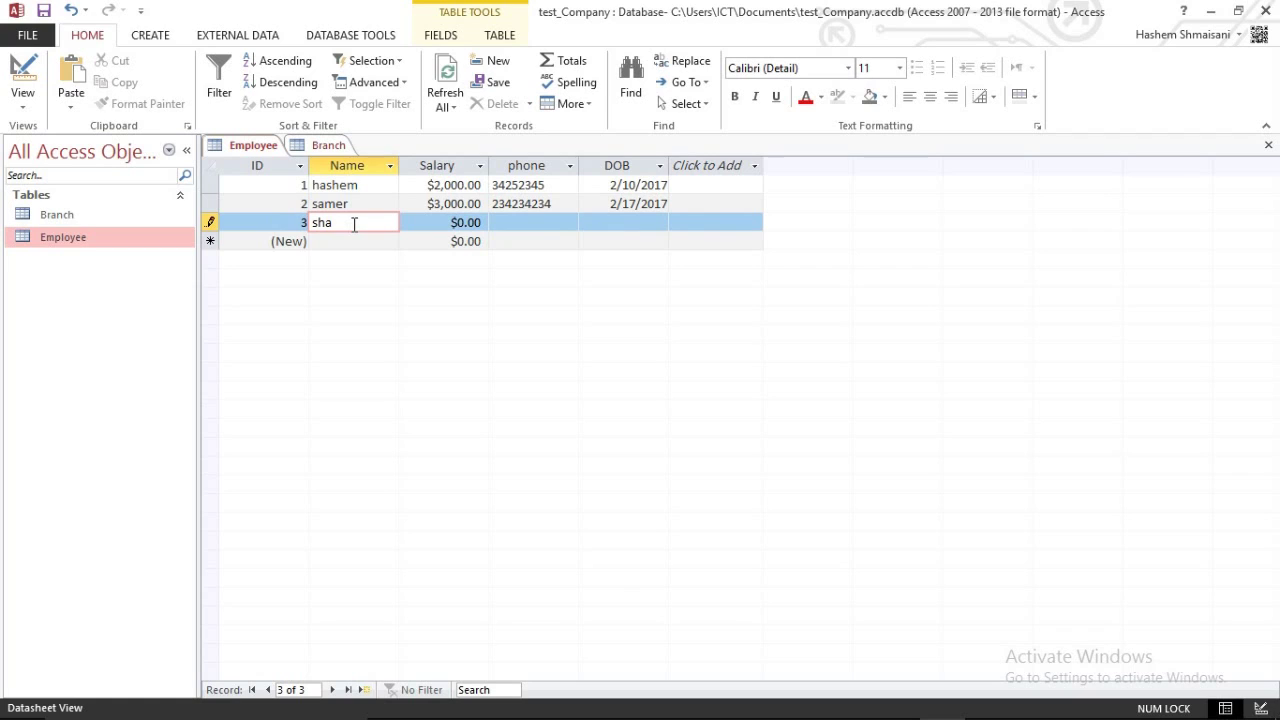
text(mel)
key(Tab)
text(10)
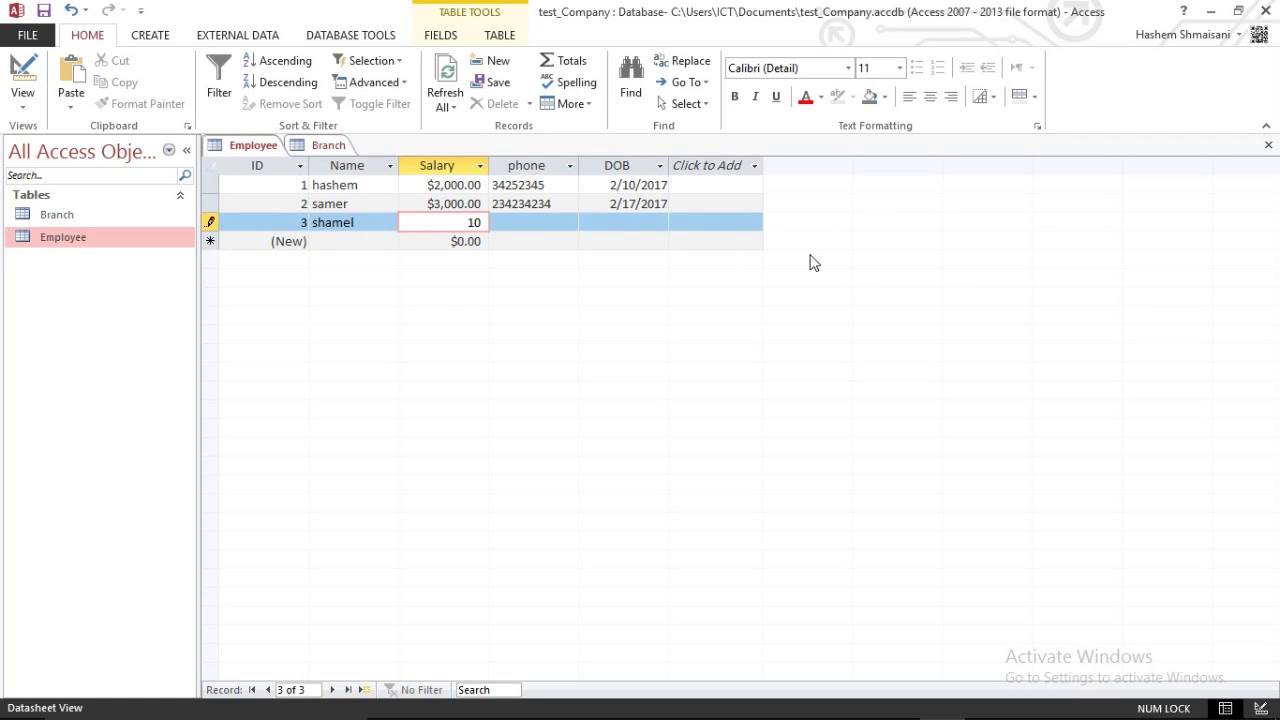
Step: Fill in the third employee's phone number and pick the date of birth from the calendar
click(552, 220)
text(567567567)
click(634, 222)
click(677, 222)
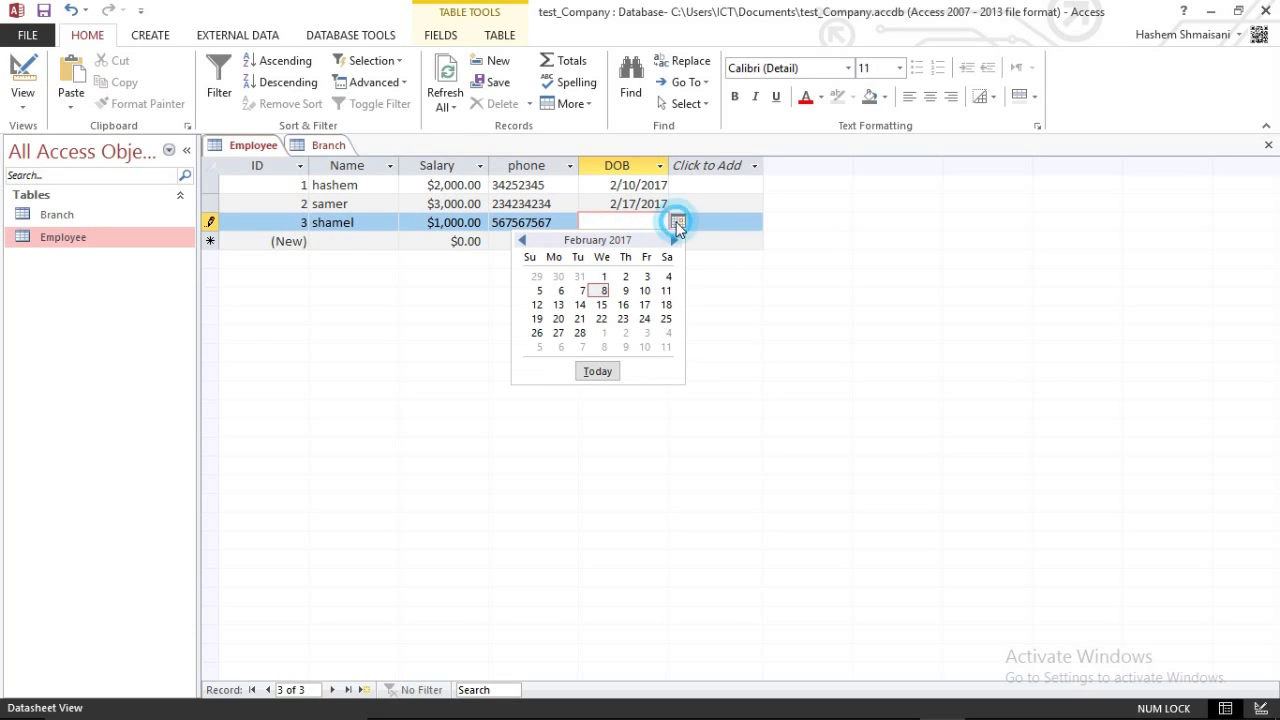
click(654, 286)
click(722, 280)
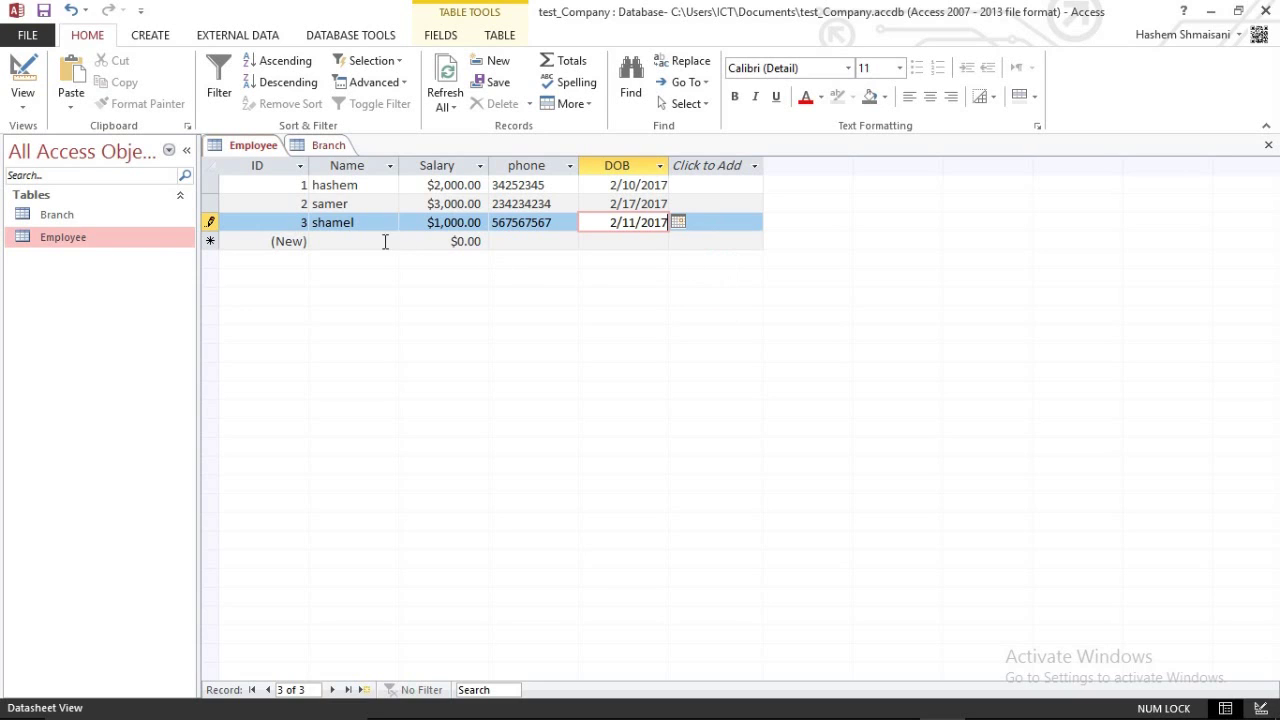
Step: Open the Branch table's datasheet and add a record with city Amman, a phone number and DOE 2/10/2017
click(48, 217)
double_click(48, 217)
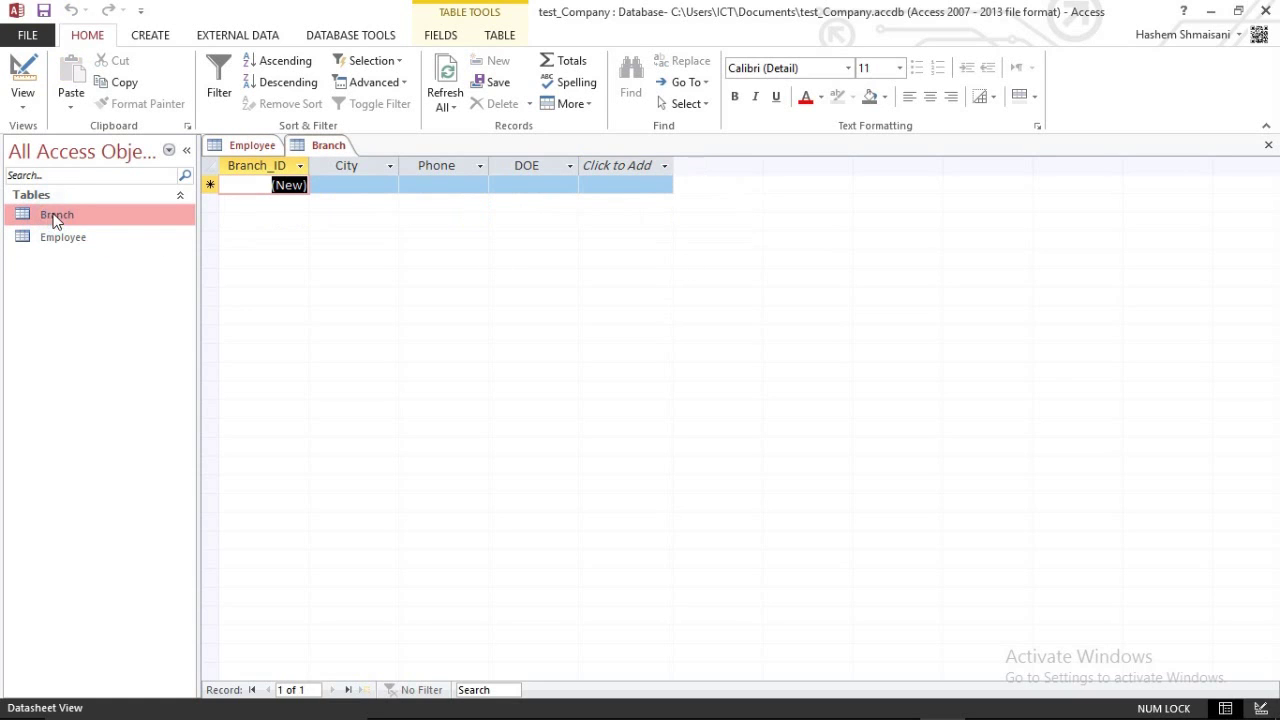
click(336, 187)
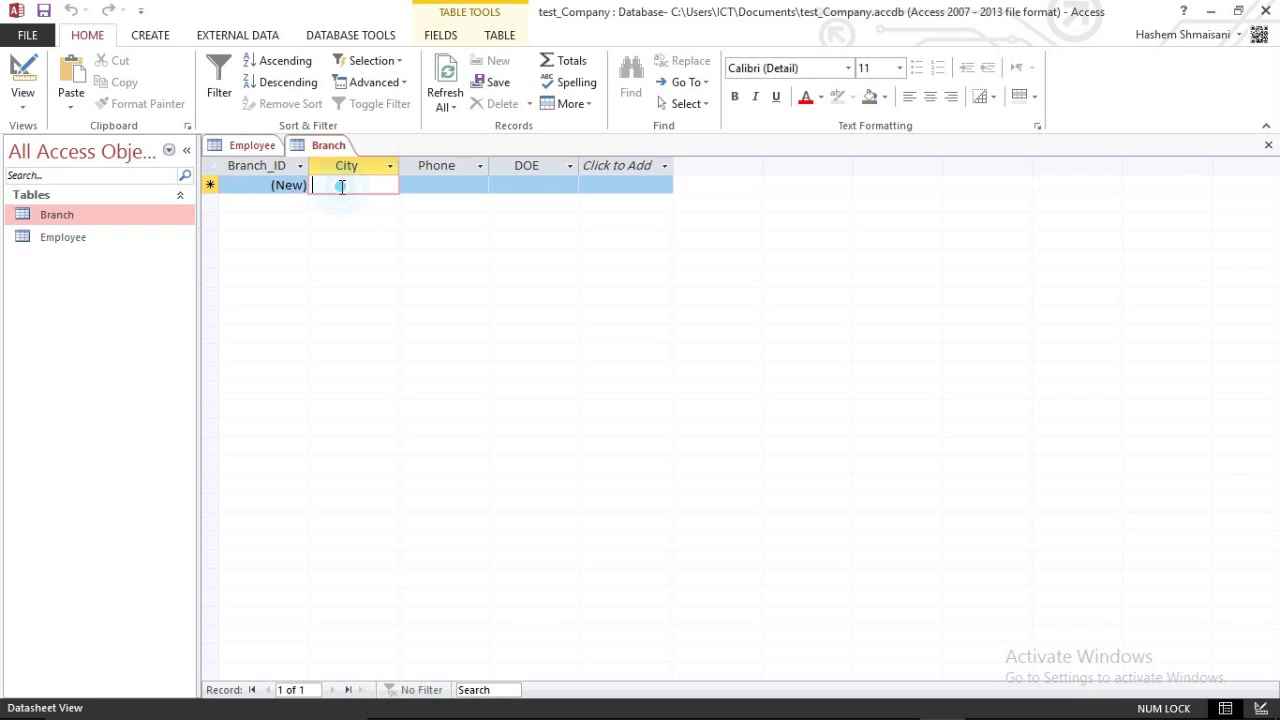
text(Amman)
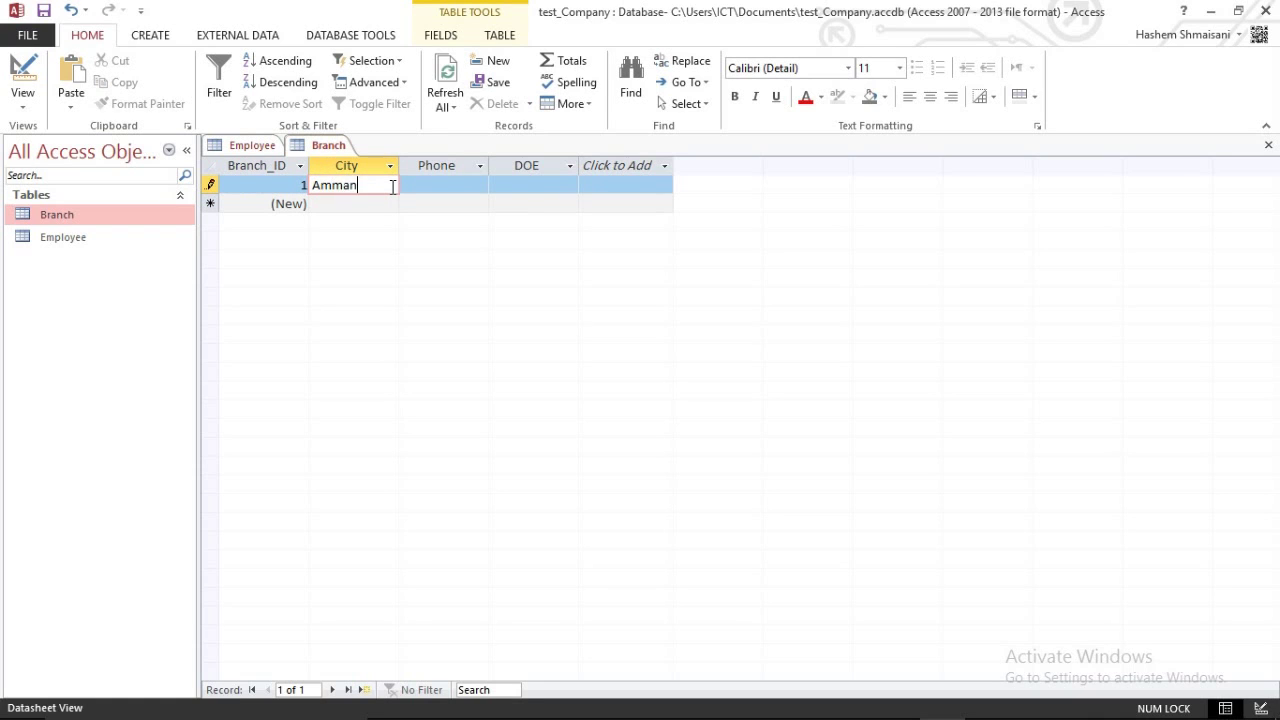
key(Tab)
text(234234234)
key(Tab)
click(588, 186)
click(552, 251)
Step: Add a second Branch record with city Dubai, a phone number and DOE 2/3/2017
click(362, 212)
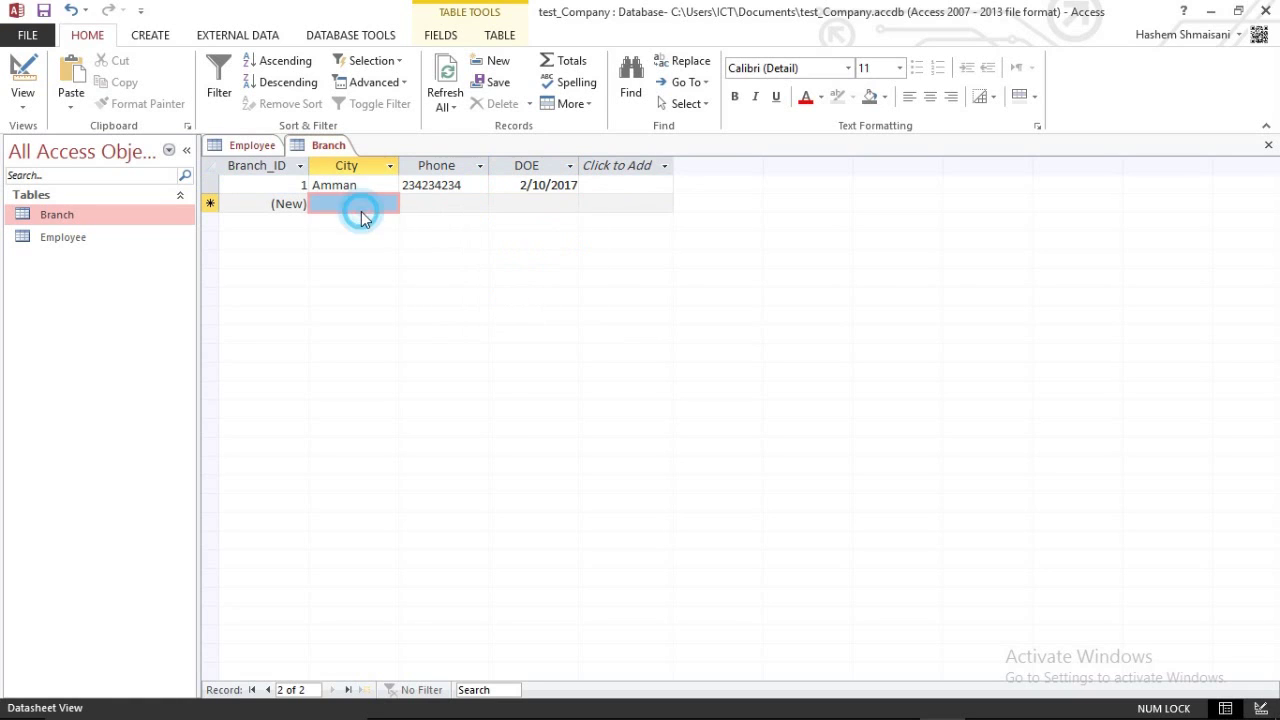
click(359, 200)
key(Caps_Lock)
text(D)
key(Caps_Lock)
text(ubai)
click(429, 203)
text(234234234)
click(556, 206)
click(589, 205)
click(557, 257)
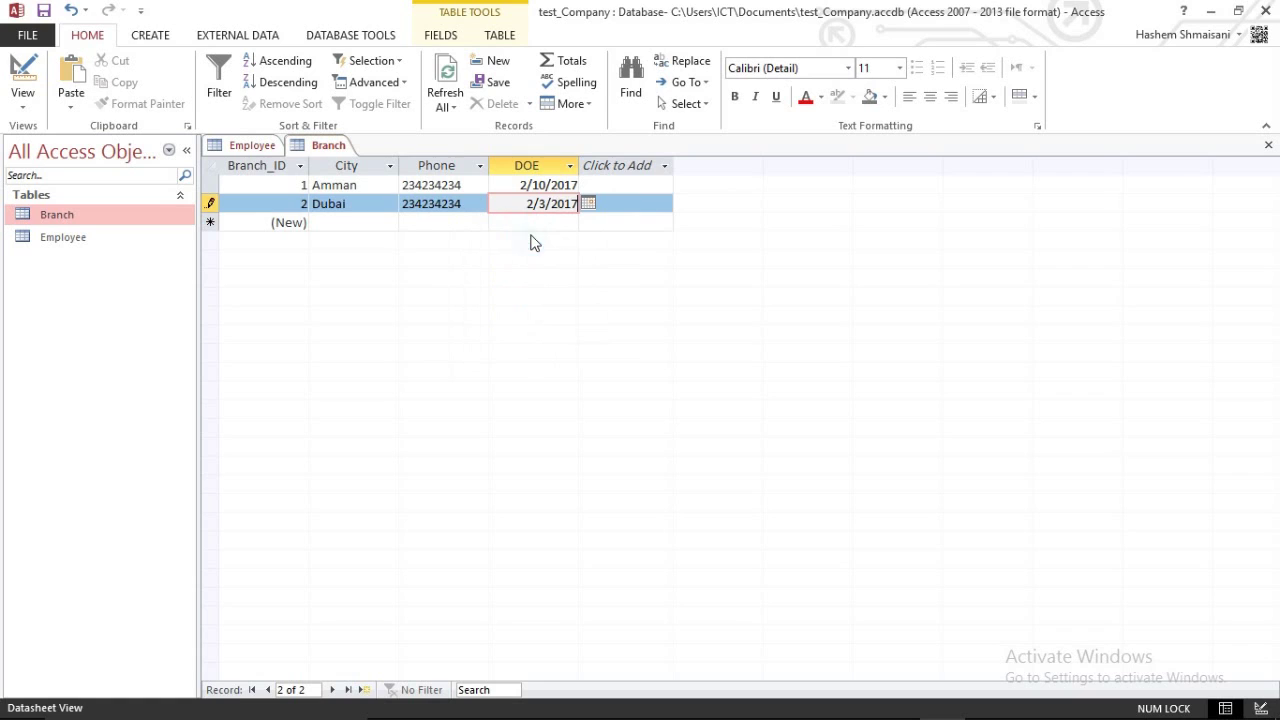
Step: Leave the Dubai record and return to the Employee table's datasheet
click(437, 223)
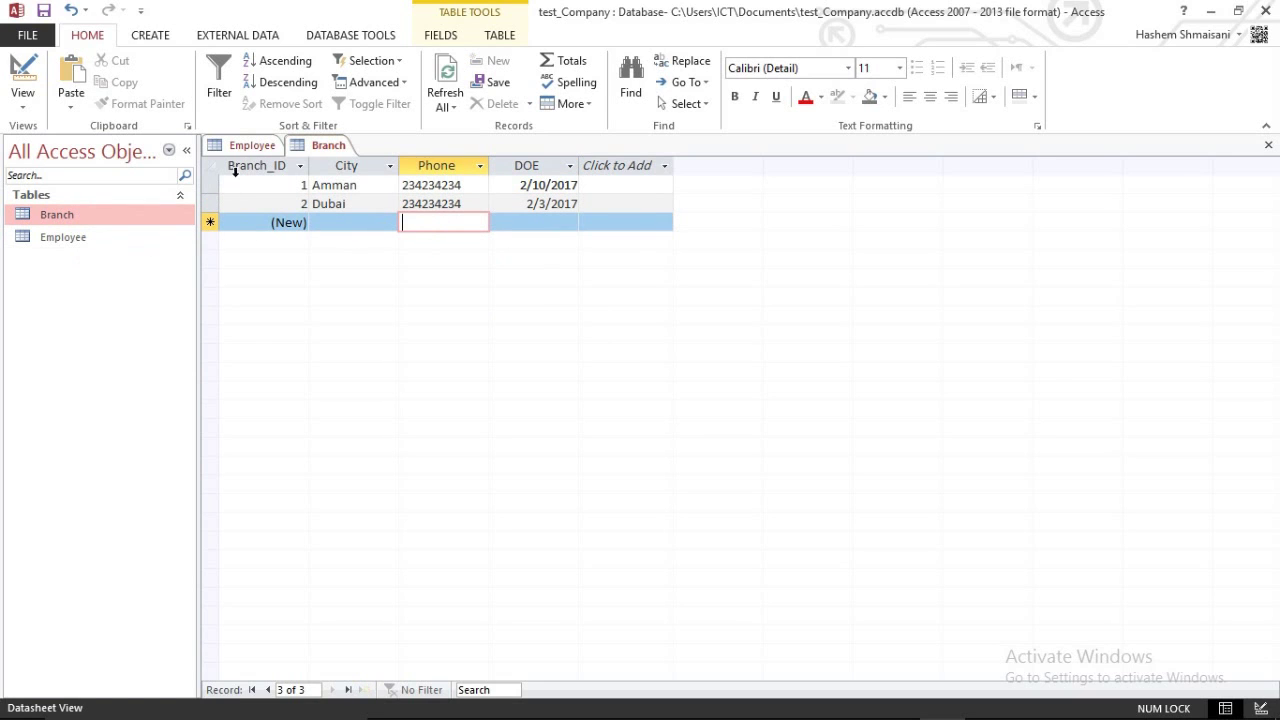
double_click(96, 238)
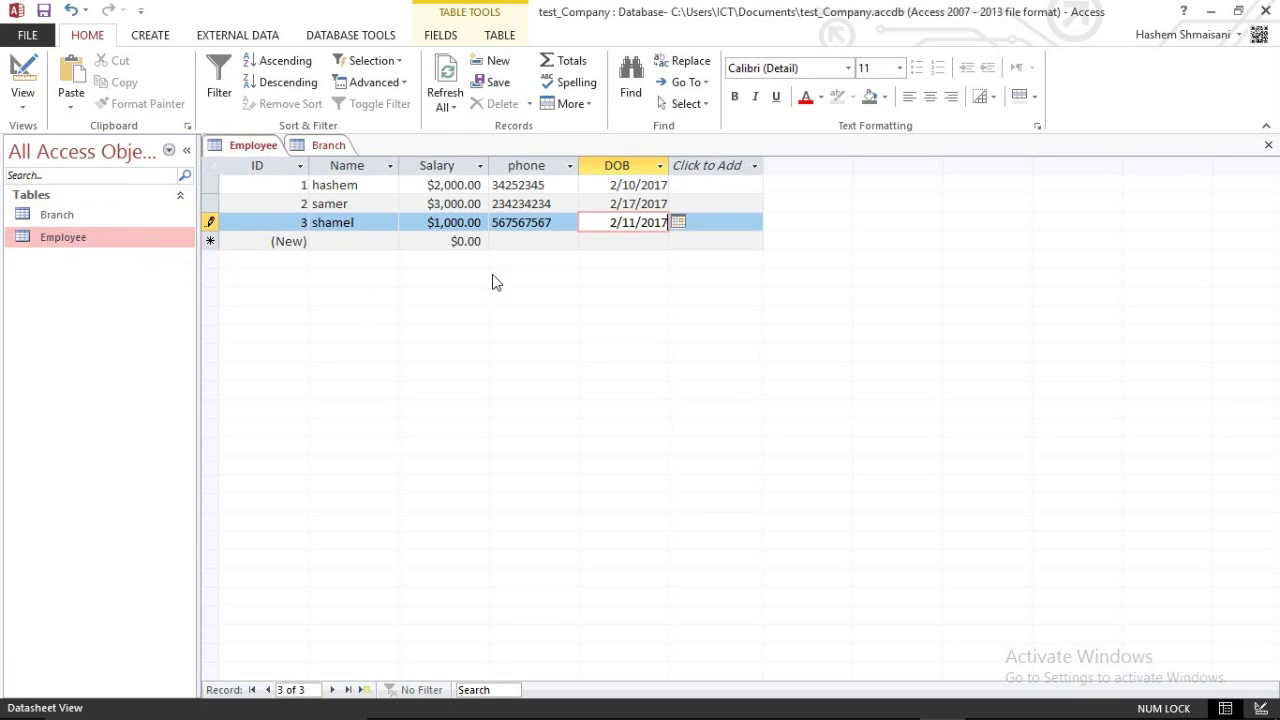